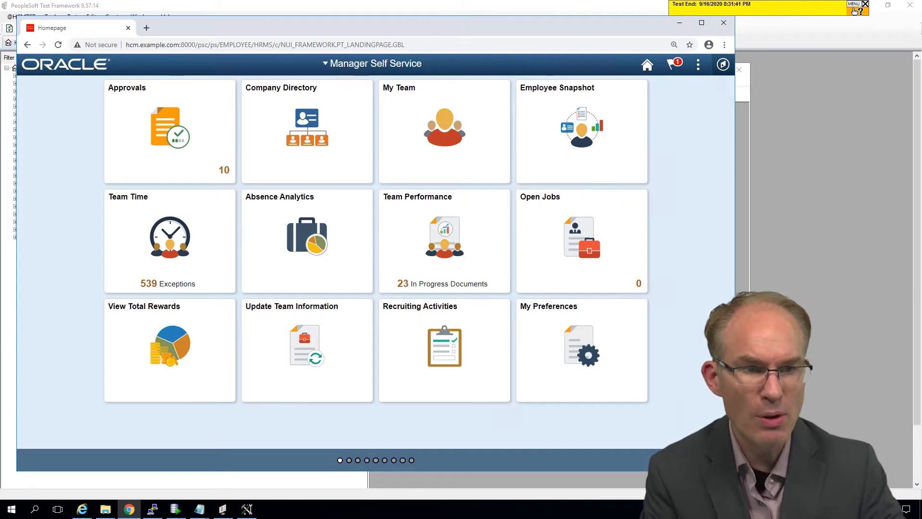
Step: Open the Node Definitions component in the Portal section of PeopleTools
{"action": "left_click", "coordinate": [723, 65]}
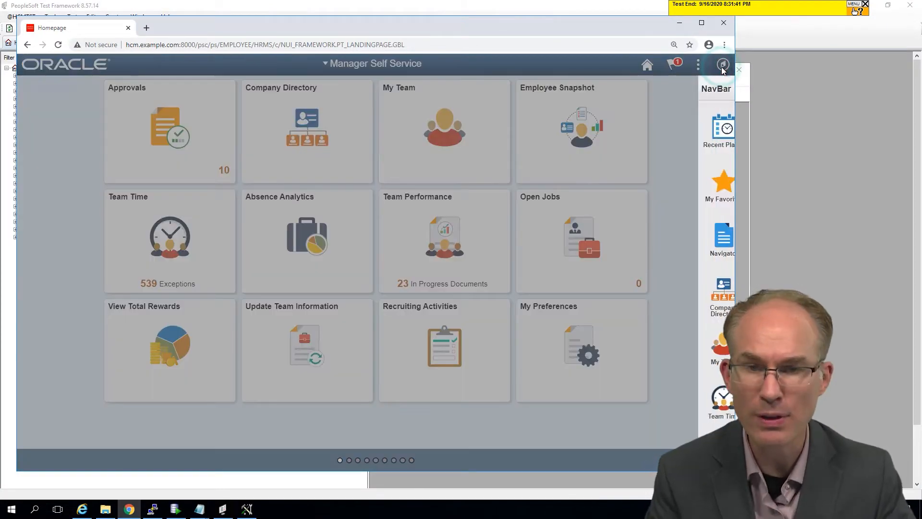
{"action": "left_click", "coordinate": [709, 238]}
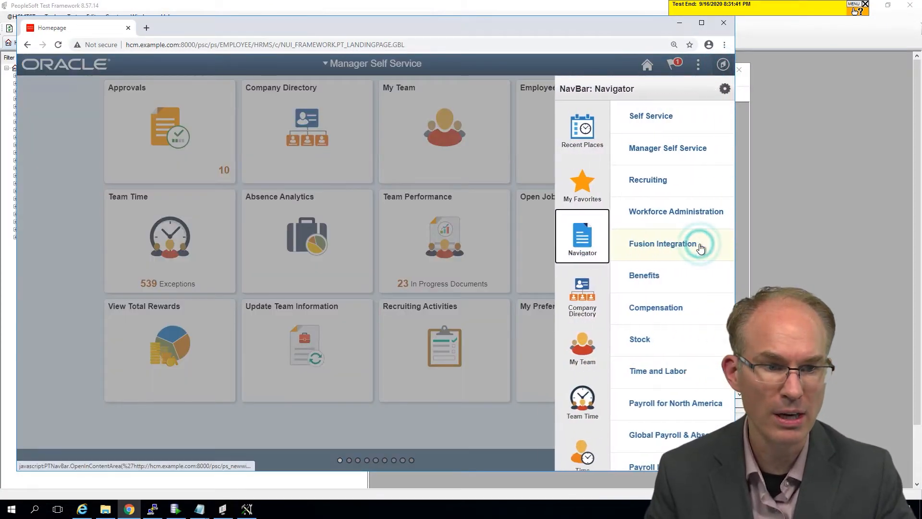
{"action": "scroll", "coordinate": [646, 212], "scroll_direction": "down", "scroll_amount": 10}
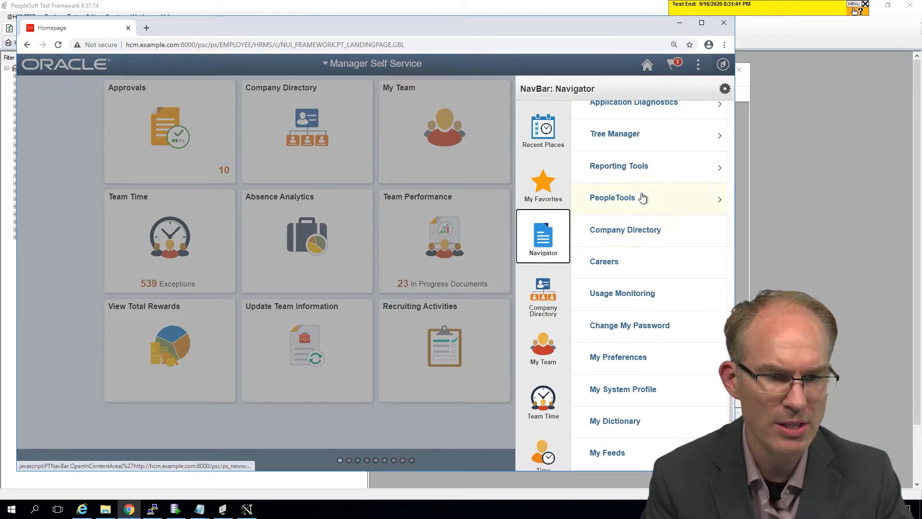
{"action": "left_click", "coordinate": [642, 198]}
{"action": "left_click", "coordinate": [618, 303]}
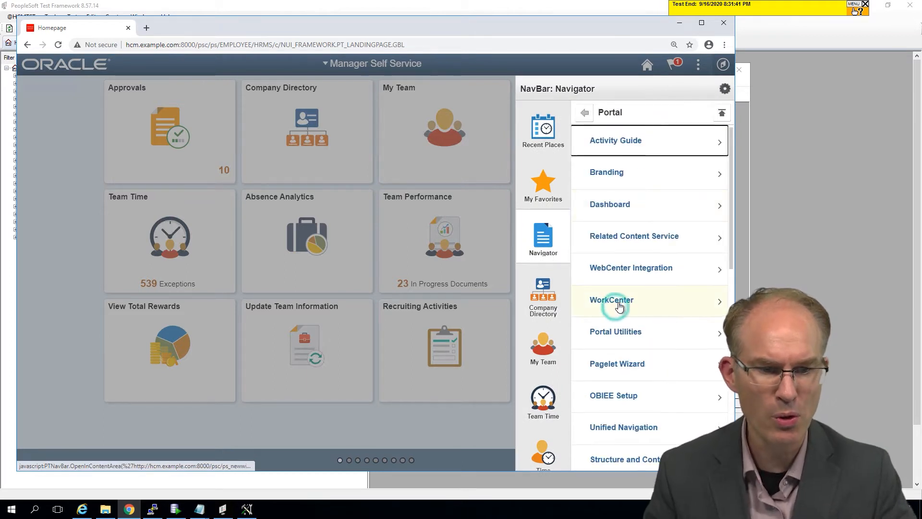
{"action": "scroll", "coordinate": [618, 344], "scroll_direction": "down", "scroll_amount": 5}
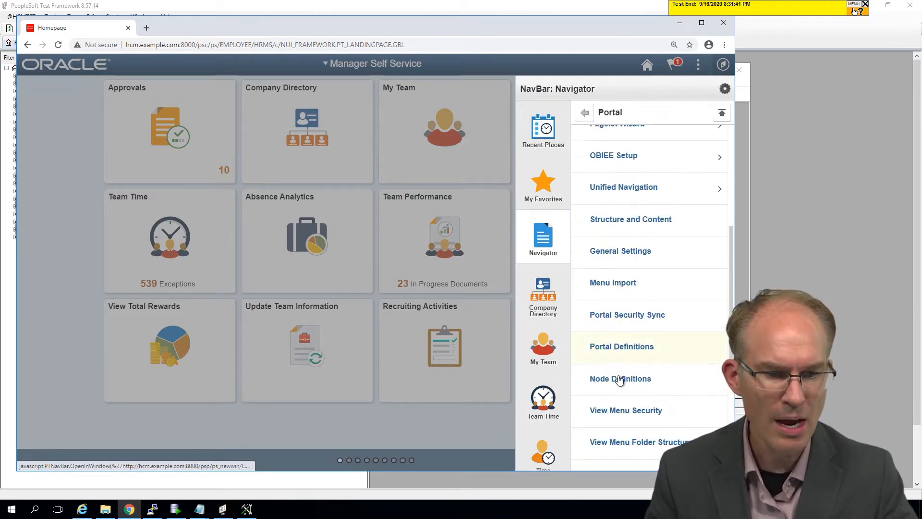
{"action": "left_click", "coordinate": [620, 380]}
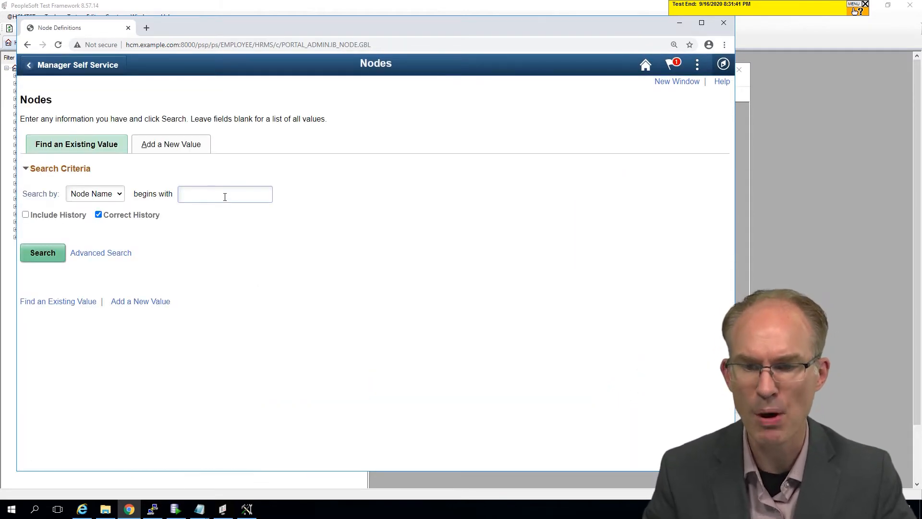
Step: Add a new node named ABC123 and place the cursor in its Default User ID field
{"action": "left_click", "coordinate": [174, 147]}
{"action": "left_click", "coordinate": [173, 173]}
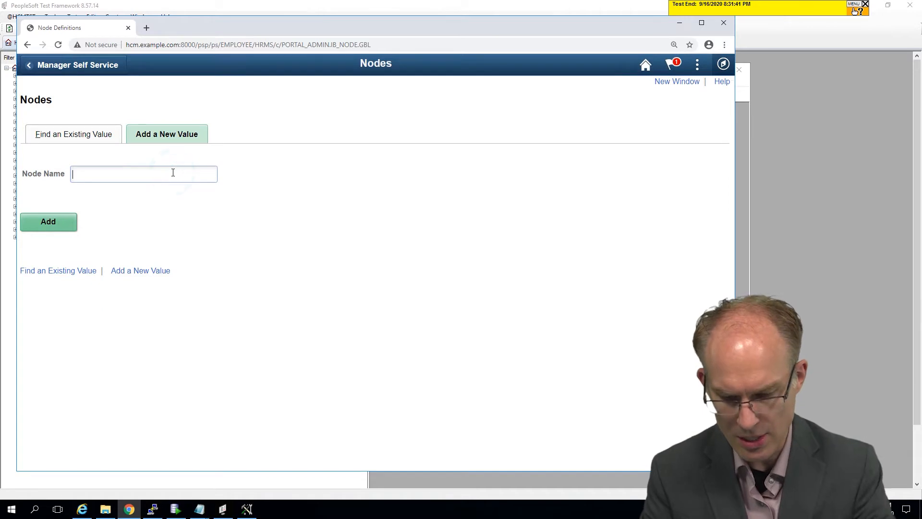
{"action": "type", "text": "ABC"}
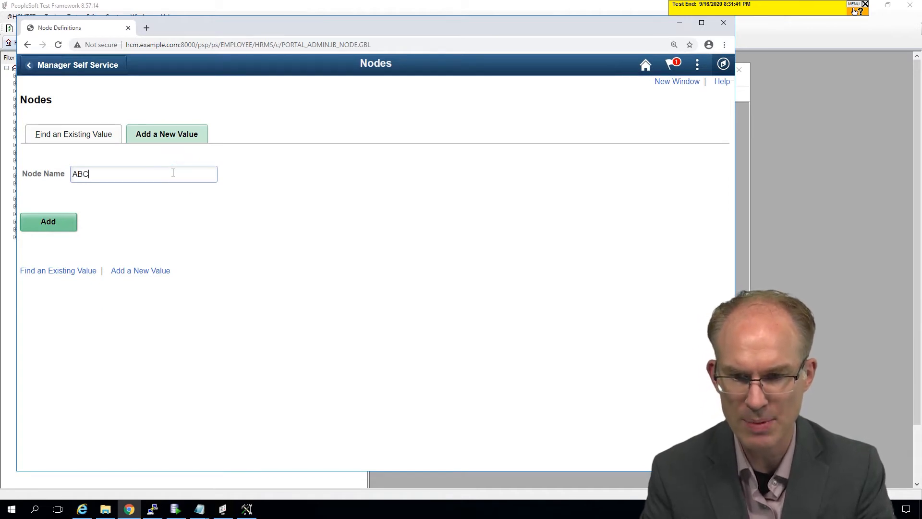
{"action": "type", "text": "123"}
{"action": "key", "text": "Return"}
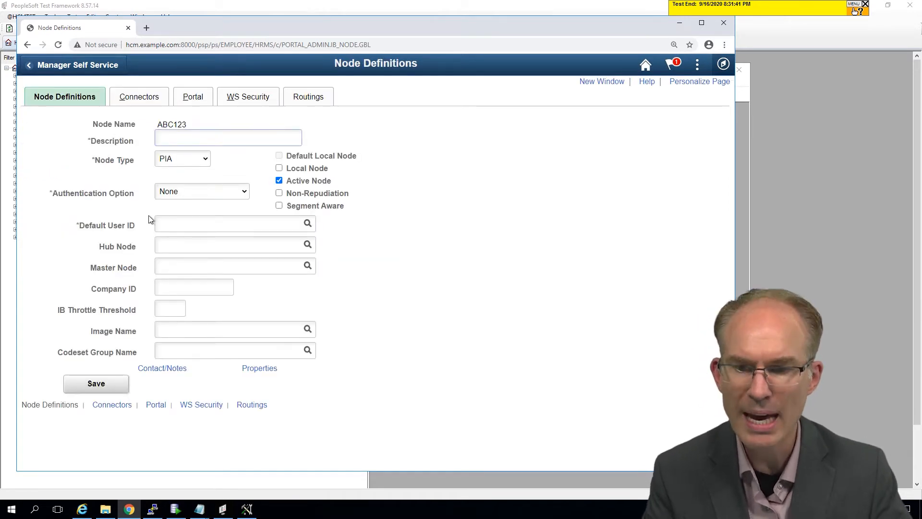
{"action": "left_click", "coordinate": [185, 222]}
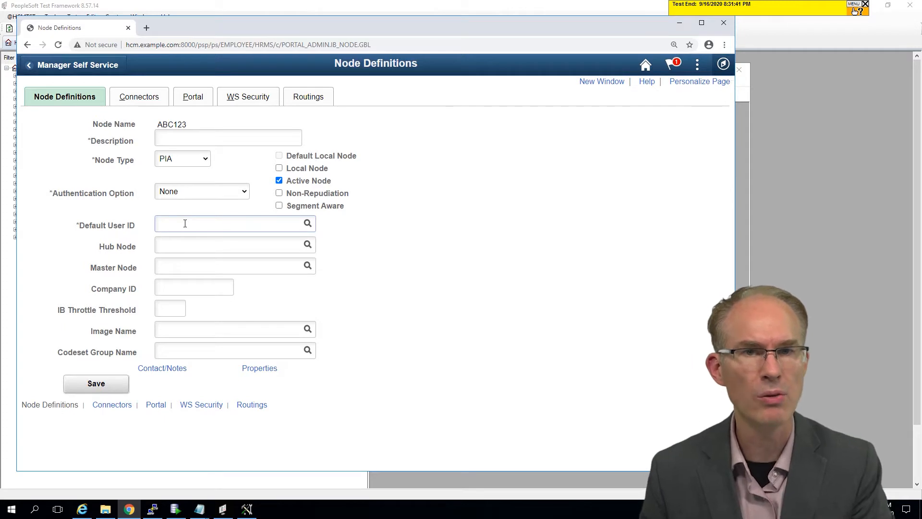
{"action": "left_click", "coordinate": [185, 224]}
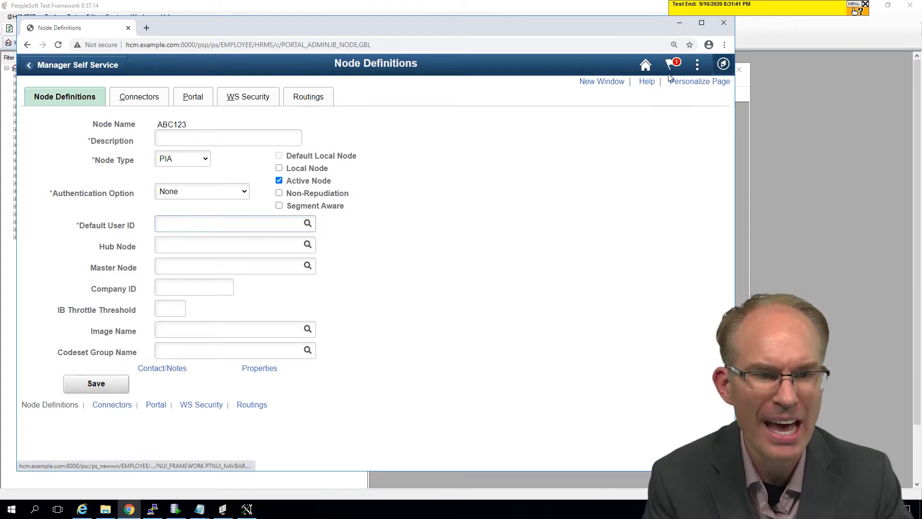
Step: Open the Page and Field Configurator in a separate window, keeping the new node's page open
{"action": "left_click", "coordinate": [623, 83]}
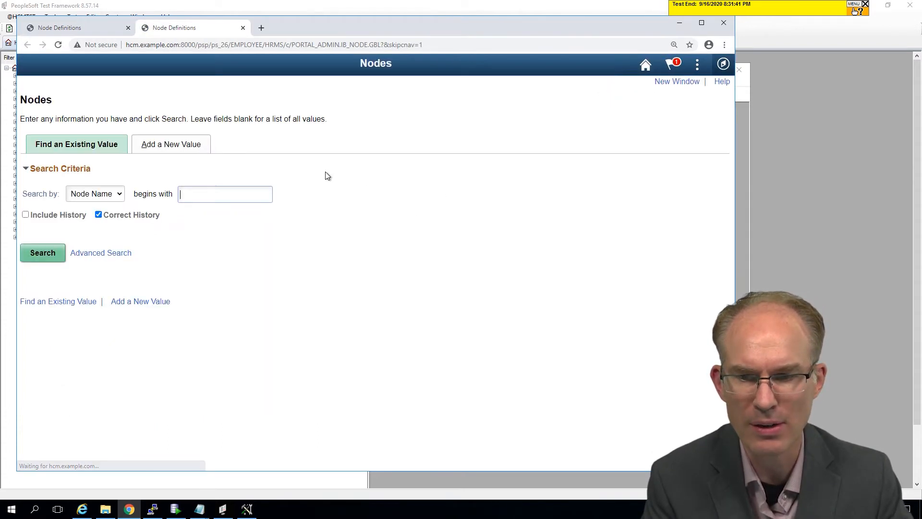
{"action": "left_click", "coordinate": [723, 63]}
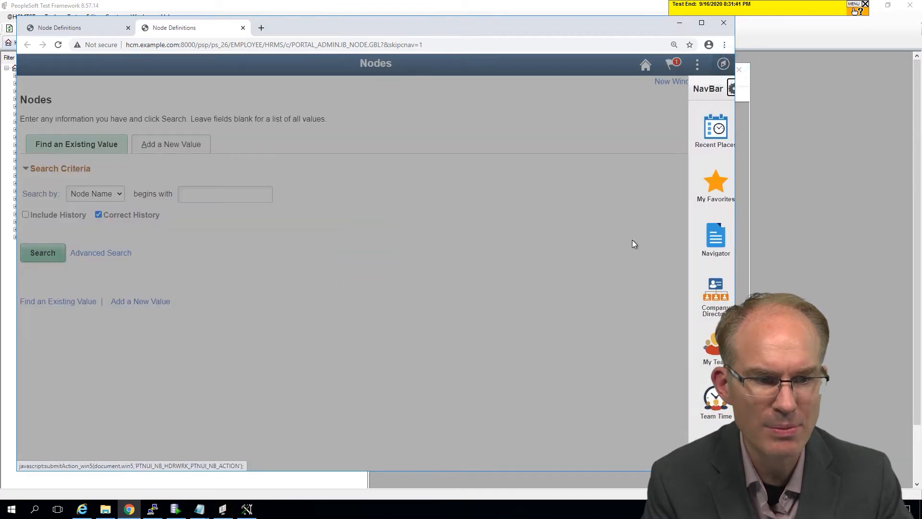
{"action": "left_click", "coordinate": [699, 240]}
{"action": "left_click", "coordinate": [589, 116]}
{"action": "left_click", "coordinate": [590, 114]}
{"action": "left_click", "coordinate": [624, 132]}
{"action": "left_click", "coordinate": [644, 238]}
{"action": "left_click", "coordinate": [644, 142]}
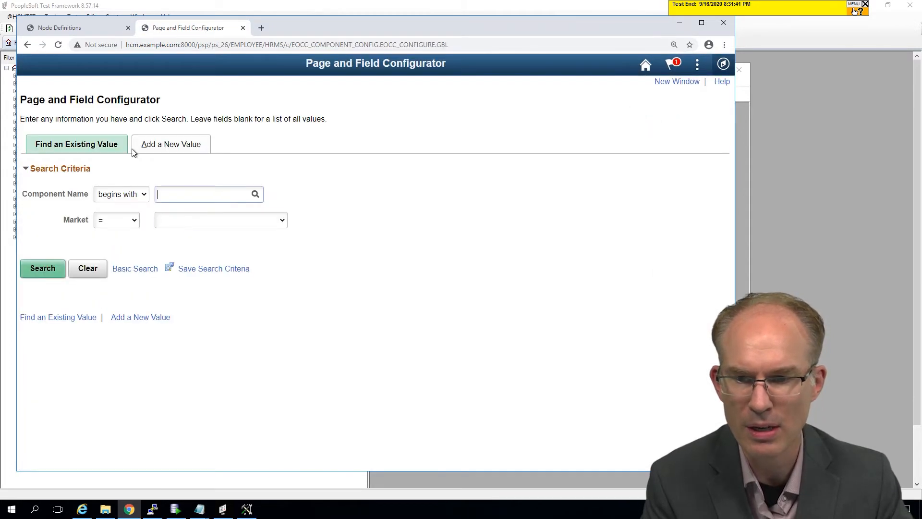
Step: Search the existing page configurations for component IB_NODE, first without a market and again with one selected
{"action": "left_click", "coordinate": [91, 28]}
{"action": "left_click", "coordinate": [352, 45]}
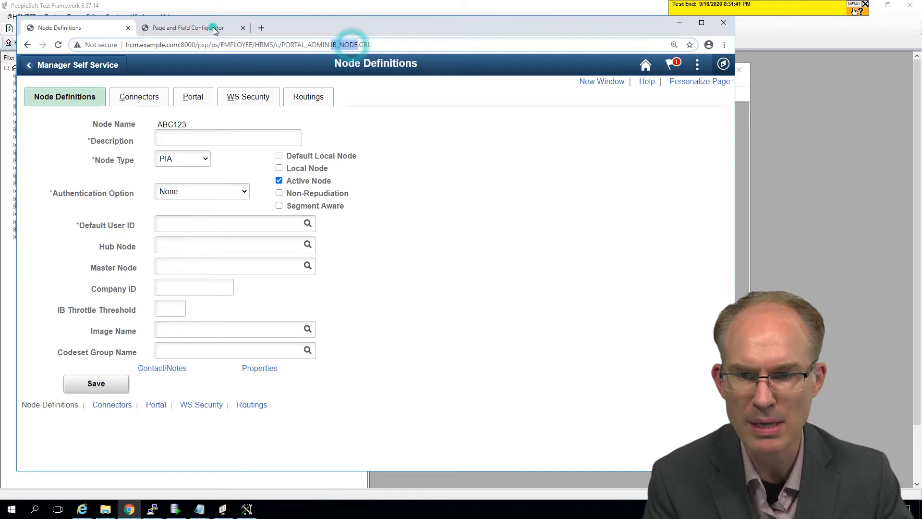
{"action": "left_click", "coordinate": [212, 27]}
{"action": "left_click", "coordinate": [181, 192]}
{"action": "type", "text": "IB"}
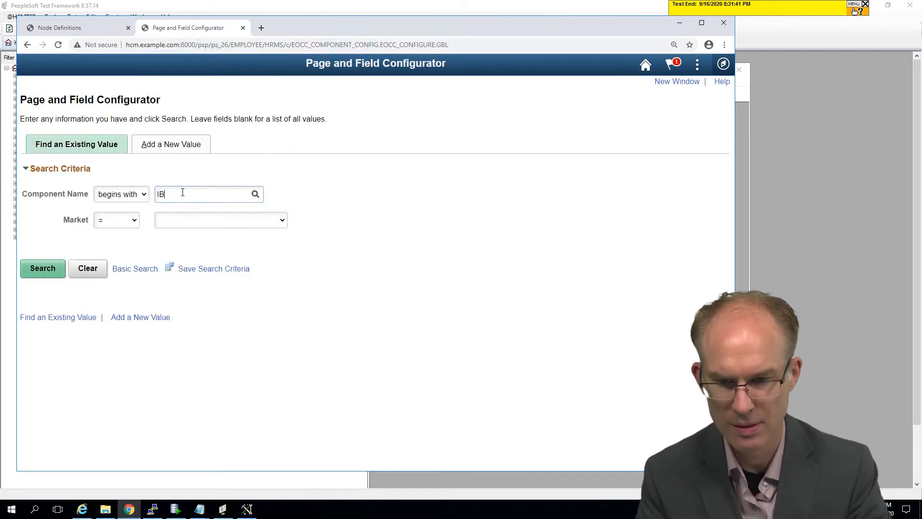
{"action": "type", "text": "_NODE"}
{"action": "key", "text": "Return"}
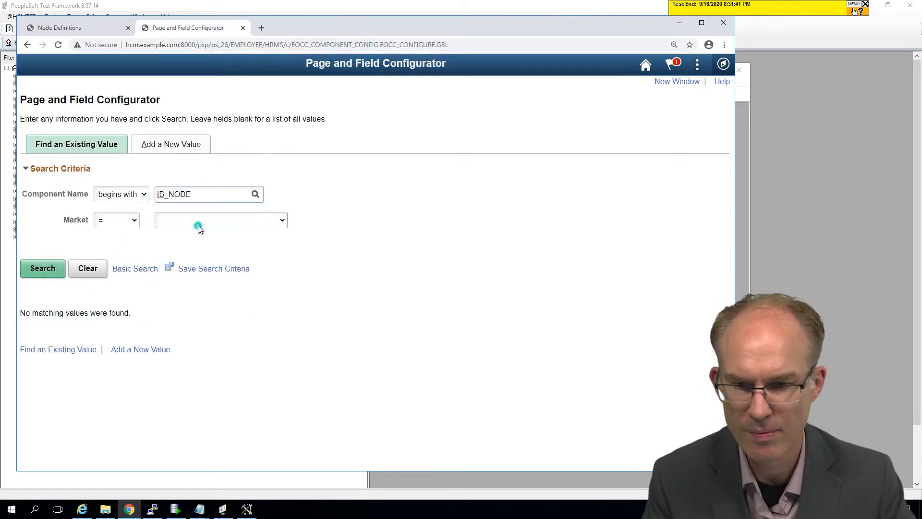
{"action": "left_click", "coordinate": [198, 221]}
{"action": "left_click_drag", "start_coordinate": [283, 274], "coordinate": [283, 304]}
{"action": "left_click", "coordinate": [191, 321]}
{"action": "left_click", "coordinate": [45, 271]}
Step: Add a new page configuration for component IB_NODE with the Global market
{"action": "left_click", "coordinate": [188, 145]}
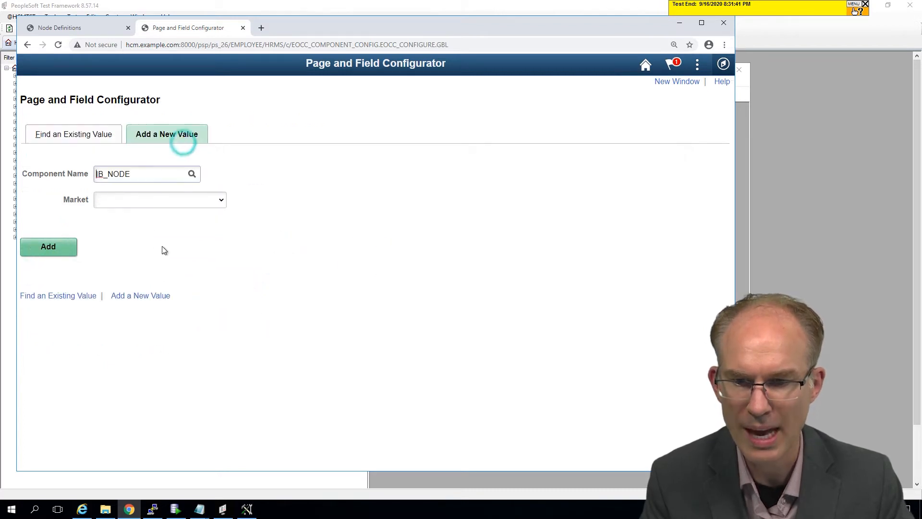
{"action": "left_click", "coordinate": [216, 200]}
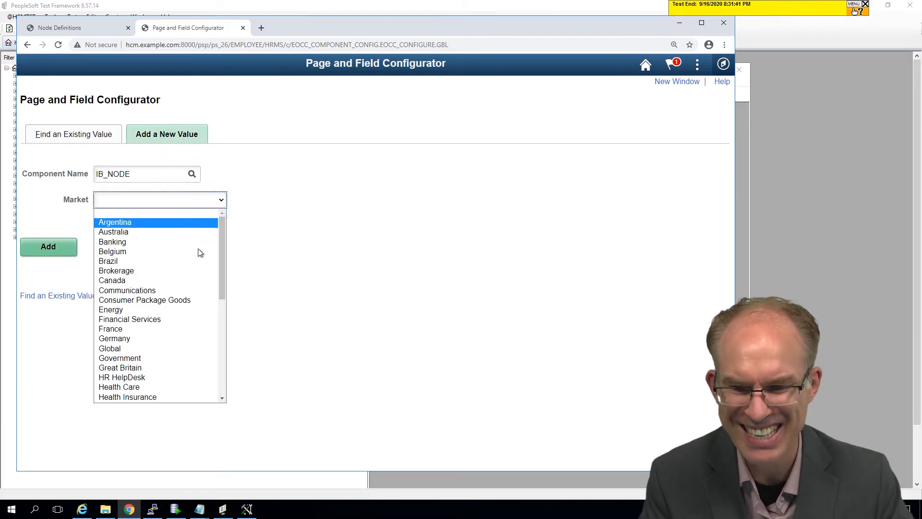
{"action": "left_click", "coordinate": [181, 349]}
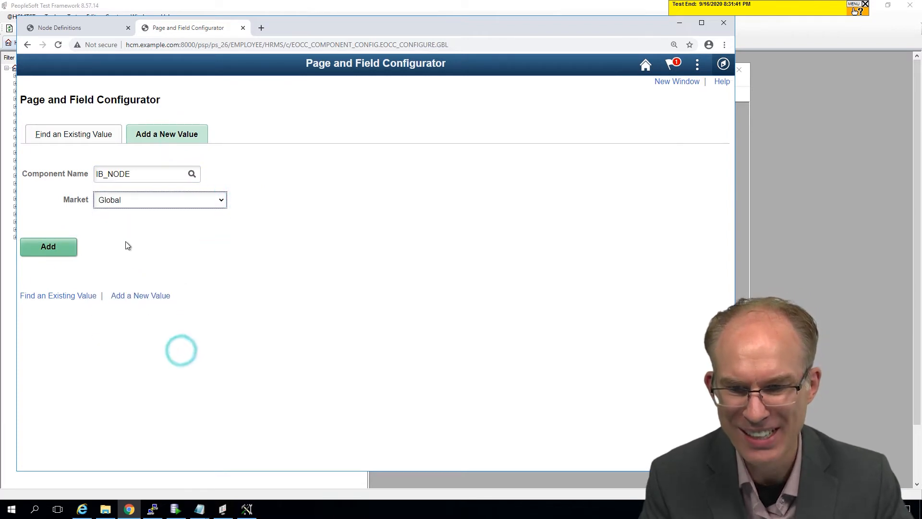
{"action": "left_click", "coordinate": [52, 249]}
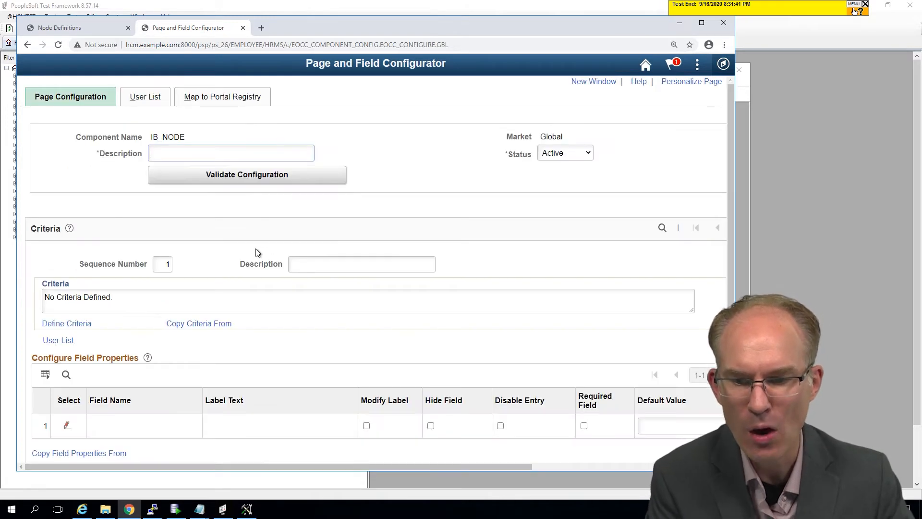
Step: Check the Default User ID field on the node page and open field selection for the configuration's first field property row
{"action": "left_click", "coordinate": [98, 26]}
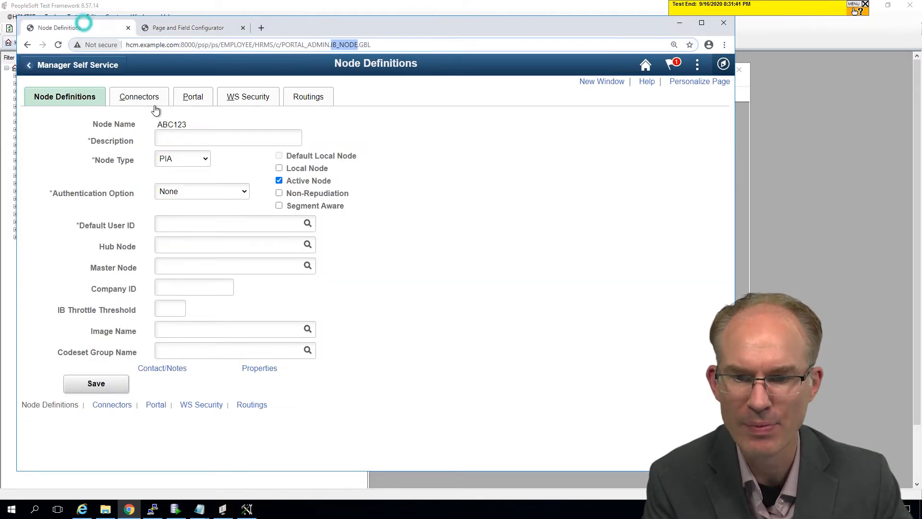
{"action": "left_click", "coordinate": [103, 222]}
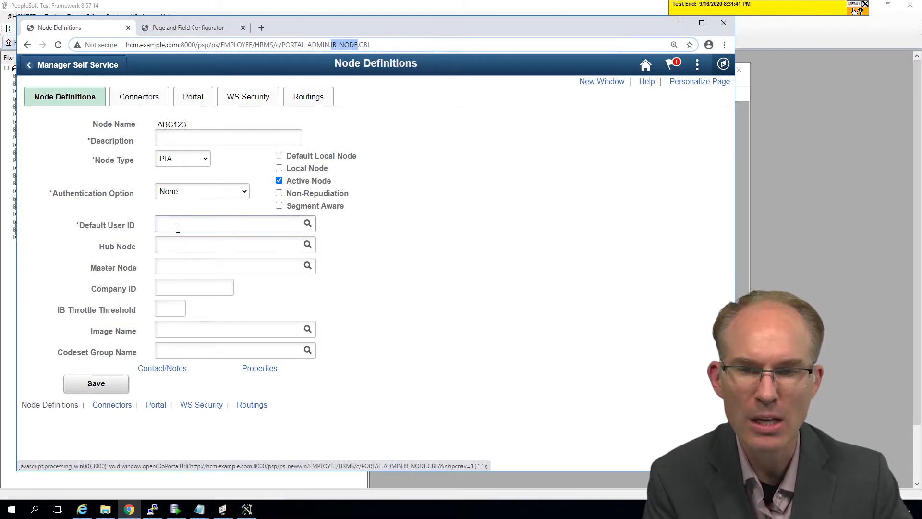
{"action": "left_click", "coordinate": [172, 31]}
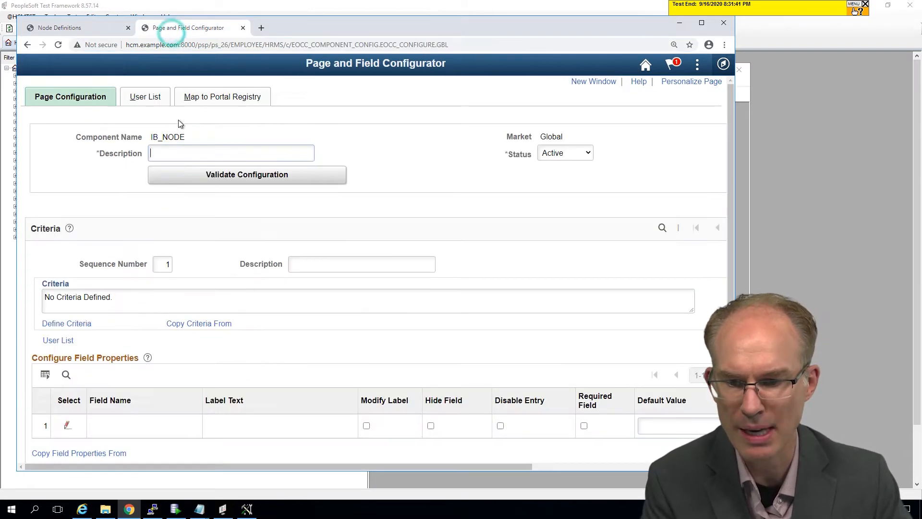
{"action": "scroll", "coordinate": [99, 370], "scroll_direction": "down", "scroll_amount": 2}
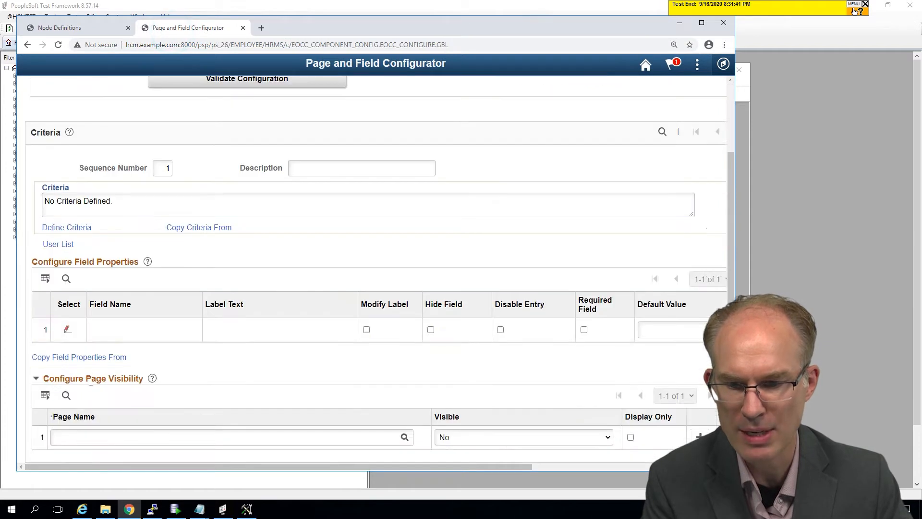
{"action": "left_click", "coordinate": [67, 329]}
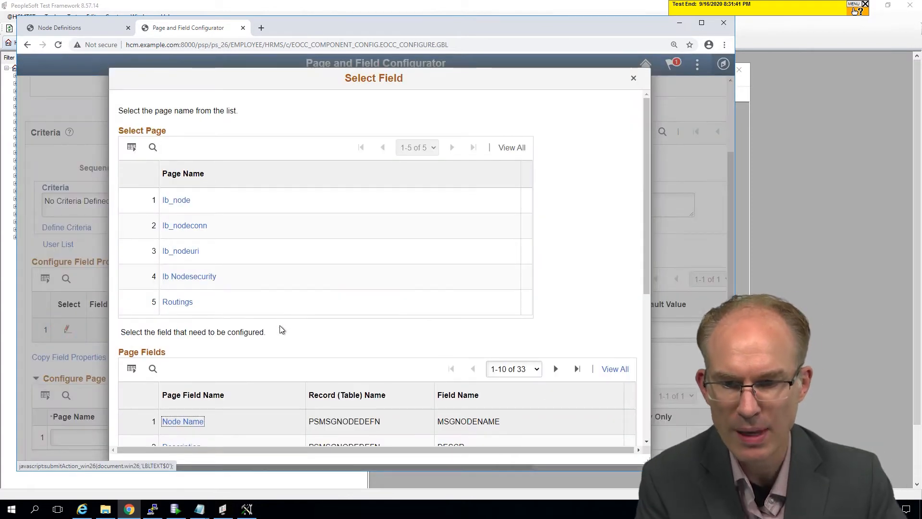
Step: Display the system information for the node page to identify its page name, and return to the field selection
{"action": "left_click", "coordinate": [81, 28]}
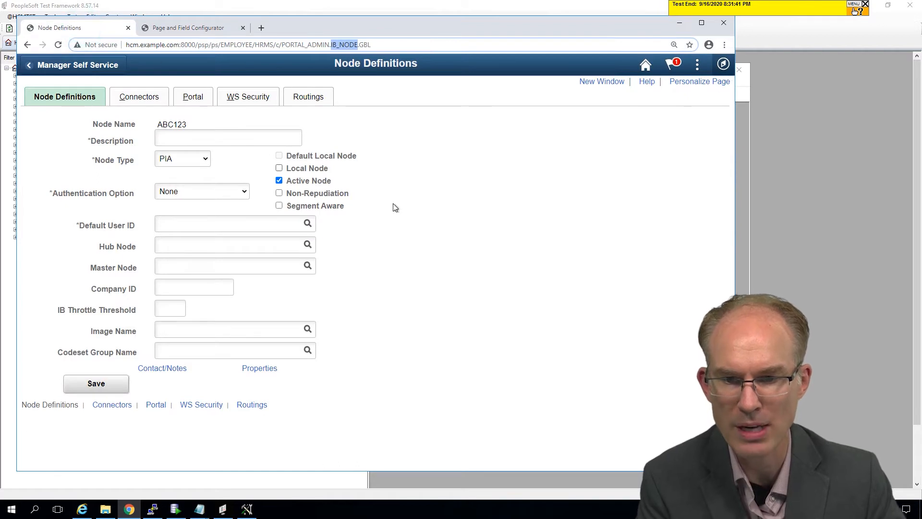
{"action": "left_click", "coordinate": [427, 221]}
{"action": "key", "text": "ctrl+j"}
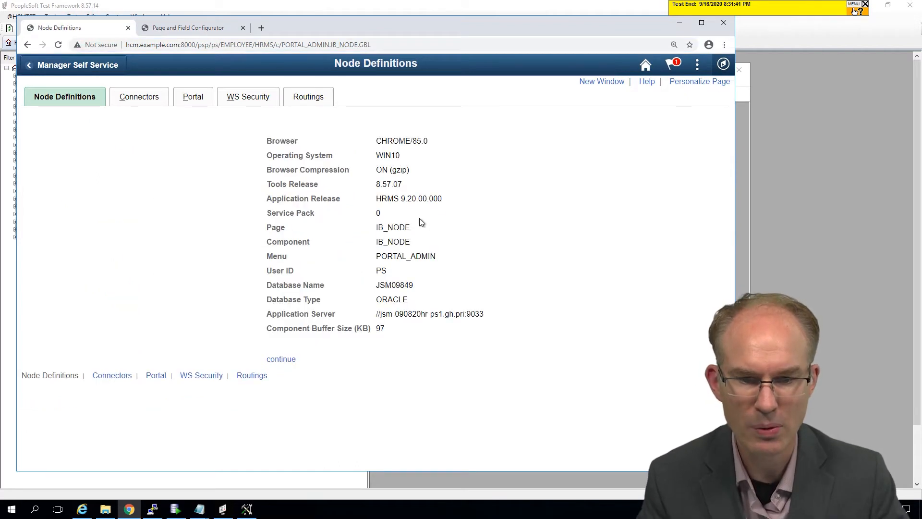
{"action": "left_click", "coordinate": [192, 27]}
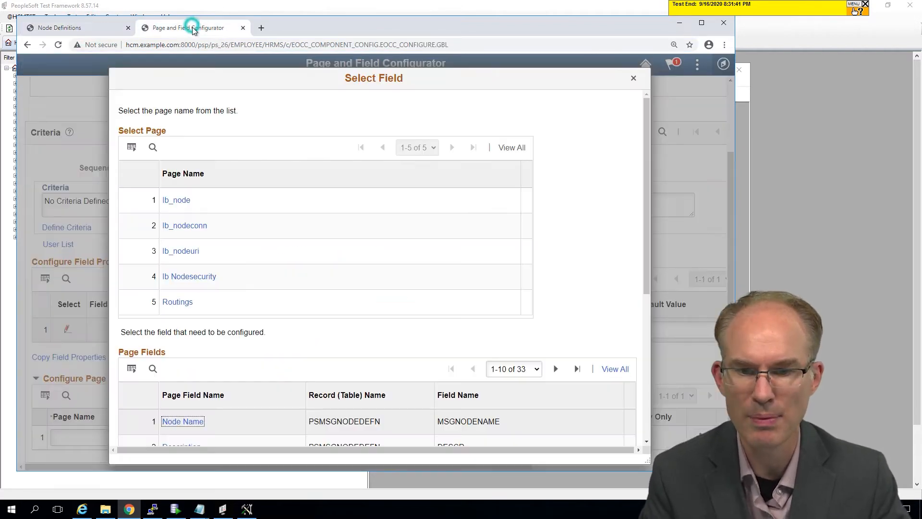
Step: Select the Ib_node page, show all of its fields and browse the list around Default User ID
{"action": "left_click", "coordinate": [187, 201]}
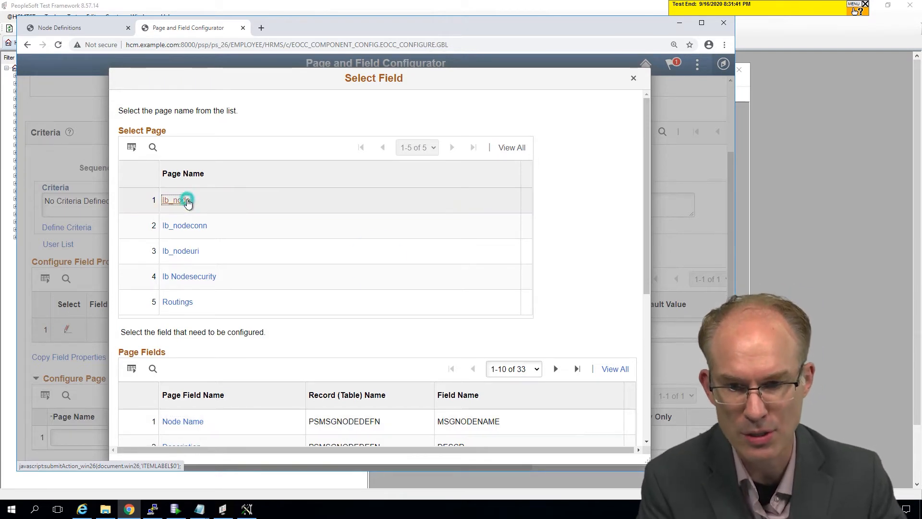
{"action": "scroll", "coordinate": [263, 288], "scroll_direction": "down", "scroll_amount": 5}
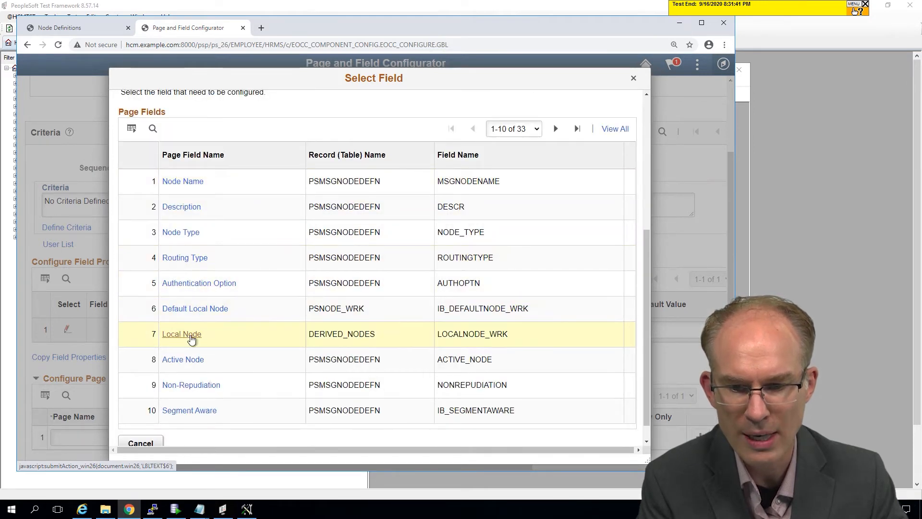
{"action": "left_click", "coordinate": [611, 130]}
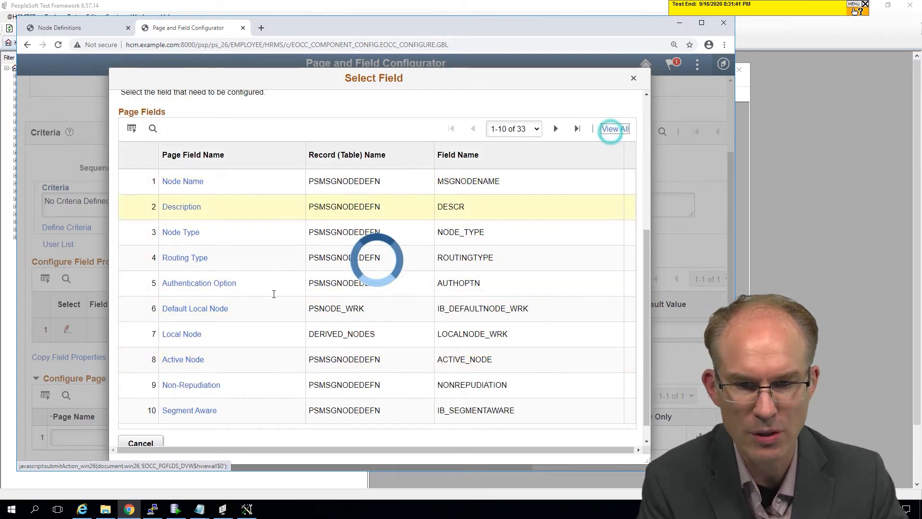
{"action": "scroll", "coordinate": [244, 259], "scroll_direction": "down", "scroll_amount": 1}
{"action": "scroll", "coordinate": [244, 261], "scroll_direction": "down", "scroll_amount": 4}
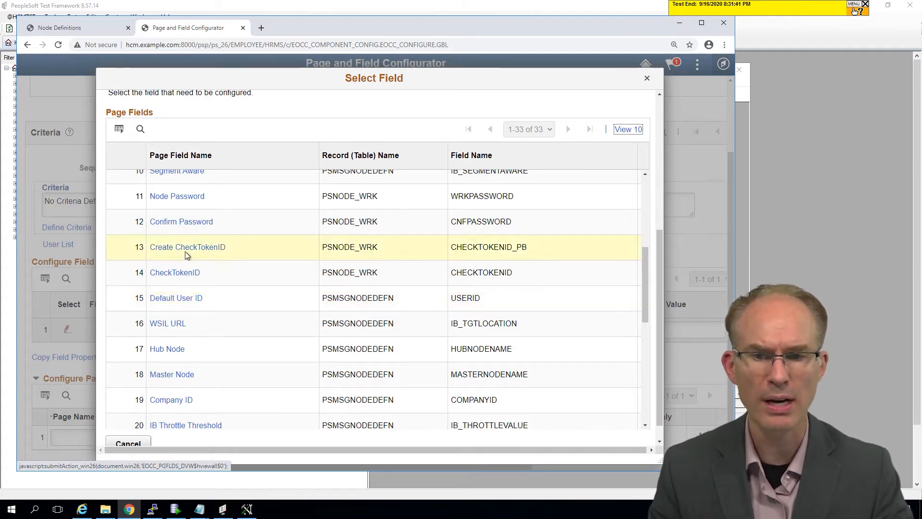
{"action": "scroll", "coordinate": [185, 251], "scroll_direction": "up", "scroll_amount": 4}
{"action": "scroll", "coordinate": [182, 273], "scroll_direction": "down", "scroll_amount": 4}
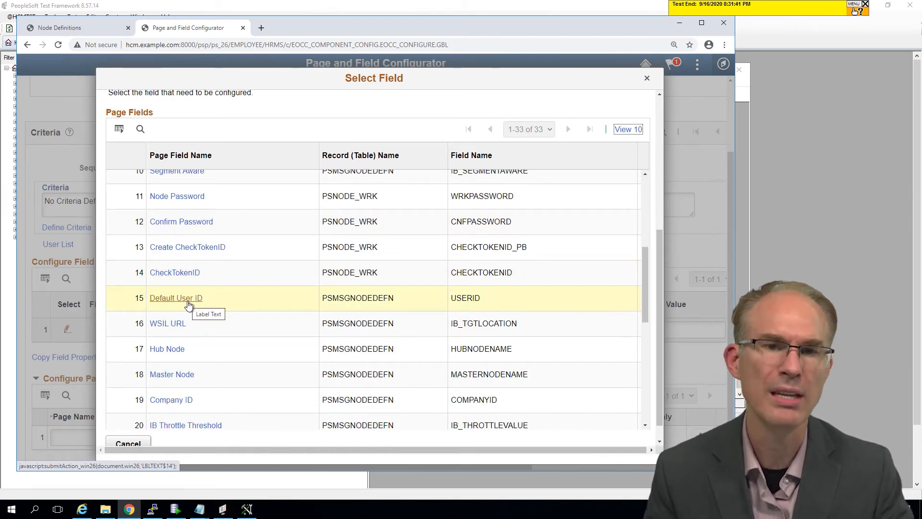
Step: Return to the ABC123 node and leave its system information display
{"action": "left_click", "coordinate": [94, 28]}
{"action": "left_click", "coordinate": [282, 360]}
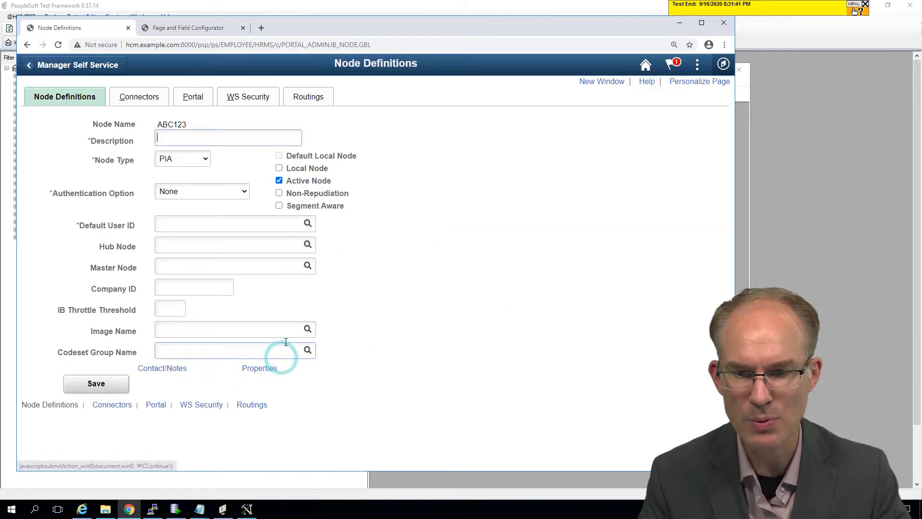
Step: Inspect the page code of the Default User ID field to identify its record and field, comparing it with the Select Field list
{"action": "left_click", "coordinate": [178, 223]}
{"action": "right_click", "coordinate": [177, 227]}
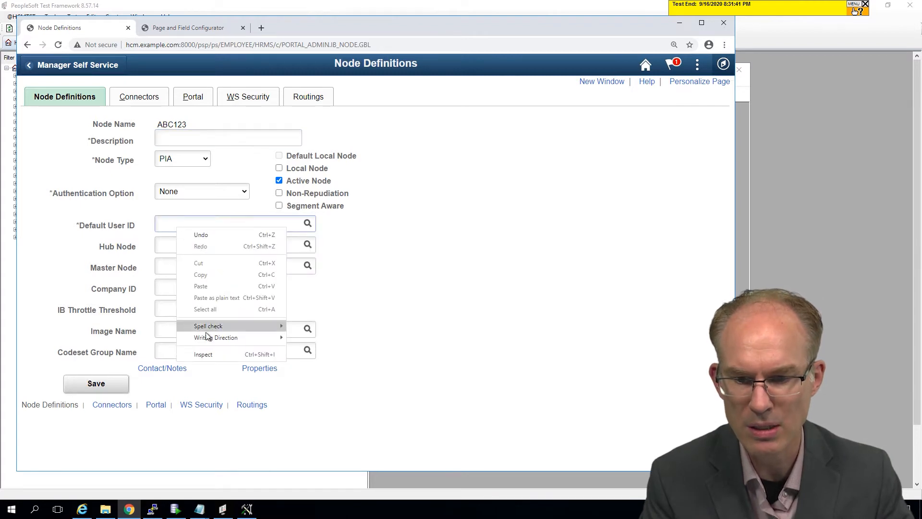
{"action": "left_click", "coordinate": [209, 353]}
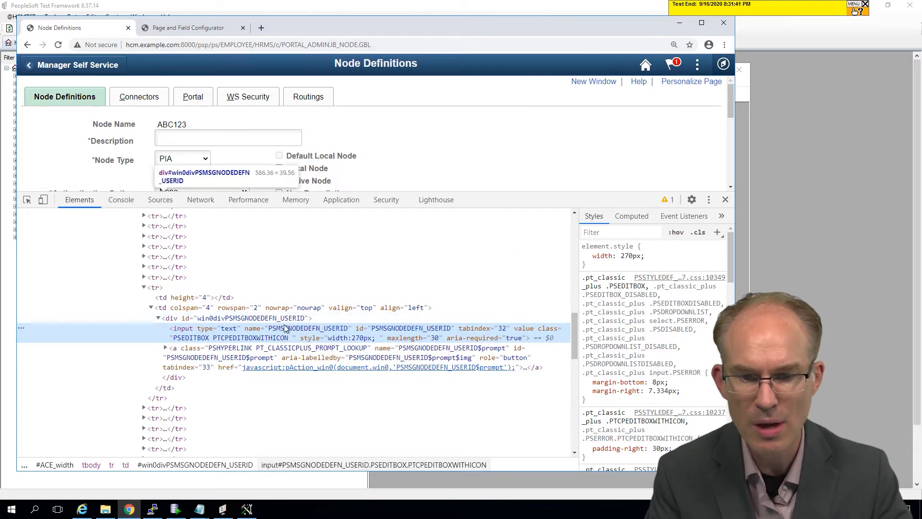
{"action": "left_click", "coordinate": [206, 28]}
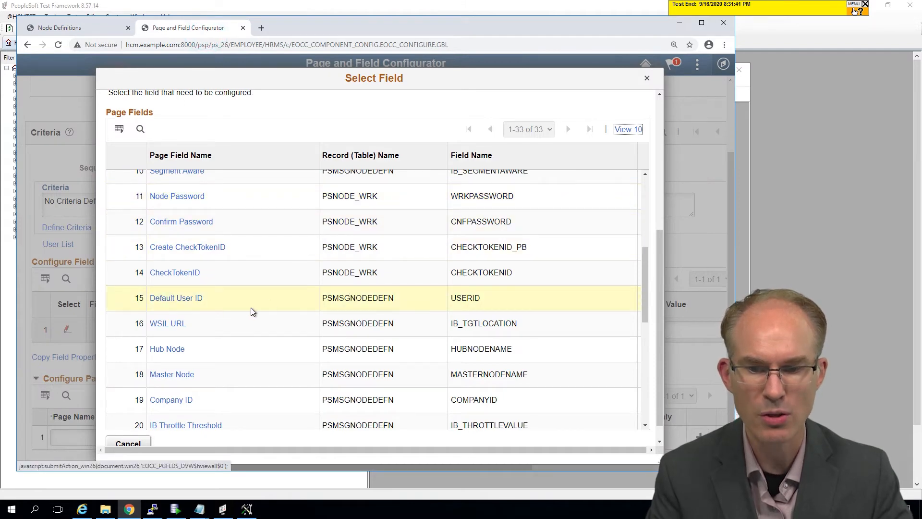
{"action": "left_click", "coordinate": [101, 27]}
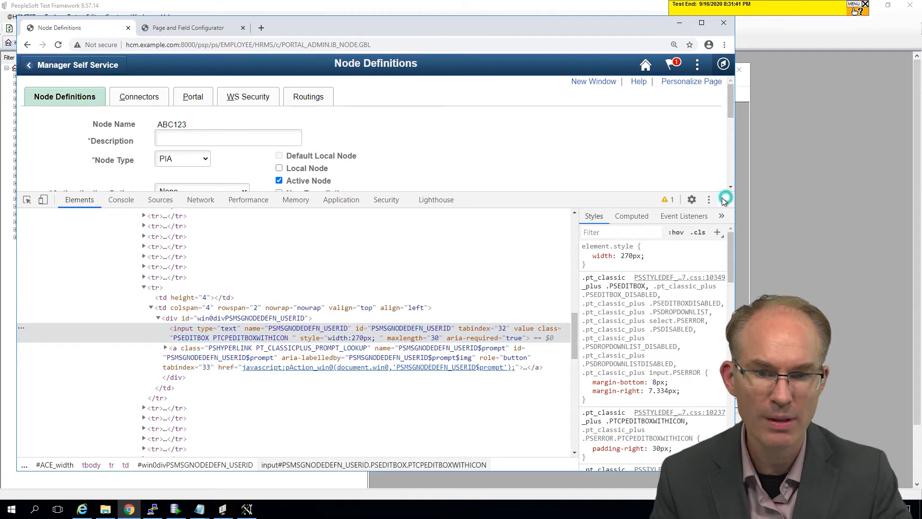
{"action": "left_click", "coordinate": [724, 200]}
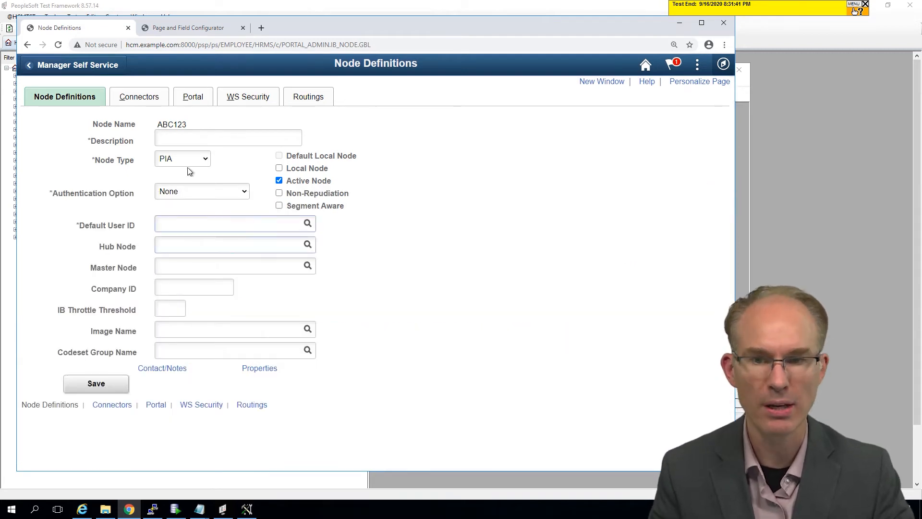
Step: Choose Default User ID as the field to configure and enter the user ID as its default value
{"action": "left_click", "coordinate": [183, 29]}
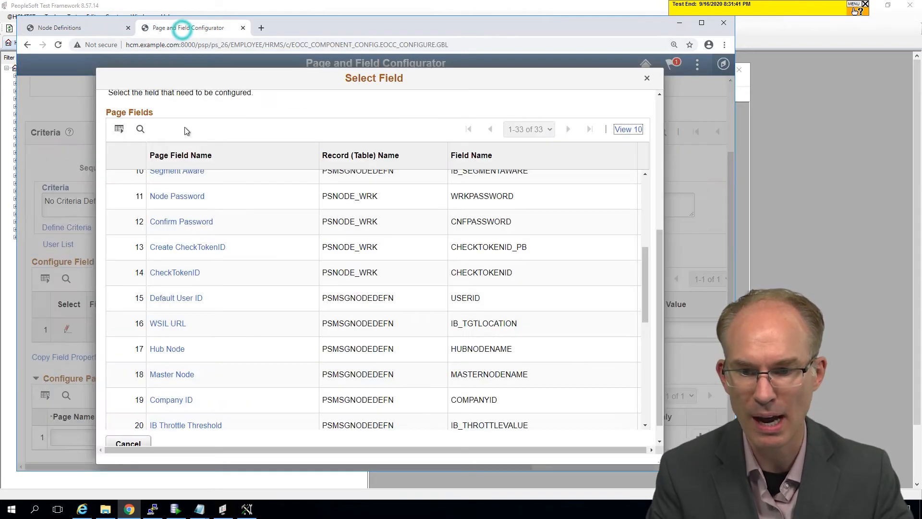
{"action": "left_click", "coordinate": [173, 300]}
{"action": "left_click", "coordinate": [681, 330]}
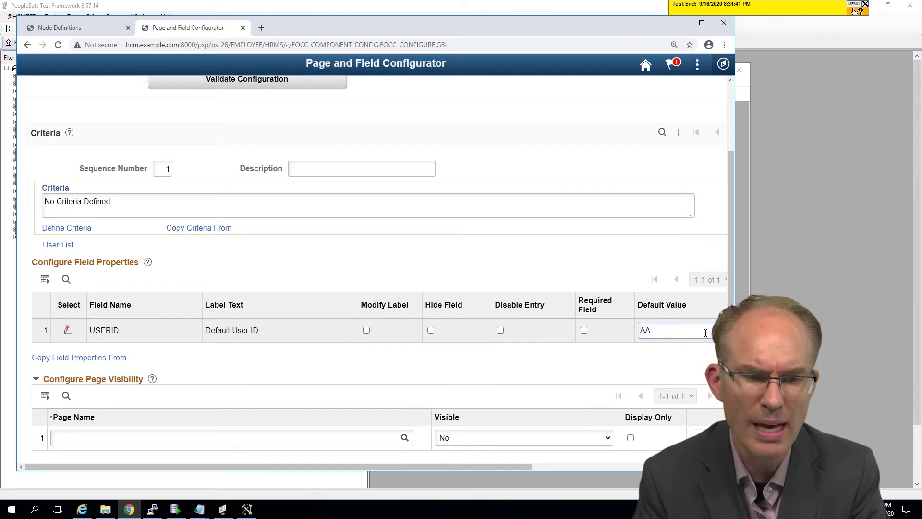
{"action": "type", "text": "AADAMS"}
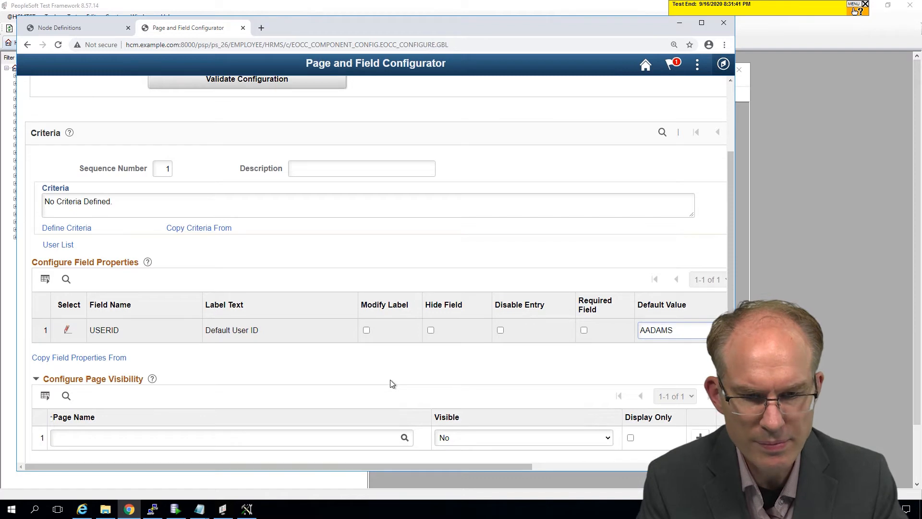
Step: Describe the IB_NODE configuration as Node Definition Configurations and save it
{"action": "scroll", "coordinate": [391, 383], "scroll_direction": "down", "scroll_amount": 2}
{"action": "left_click", "coordinate": [43, 439]}
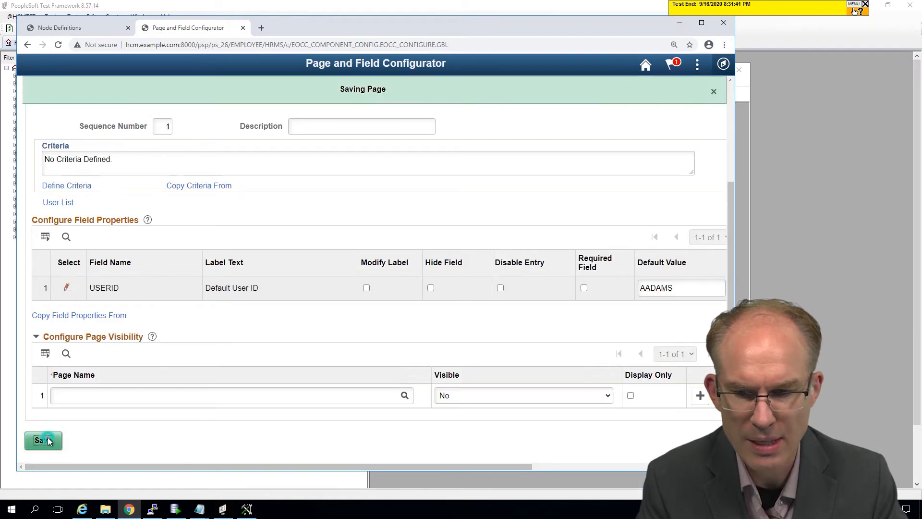
{"action": "left_click", "coordinate": [378, 271]}
{"action": "left_click", "coordinate": [168, 155]}
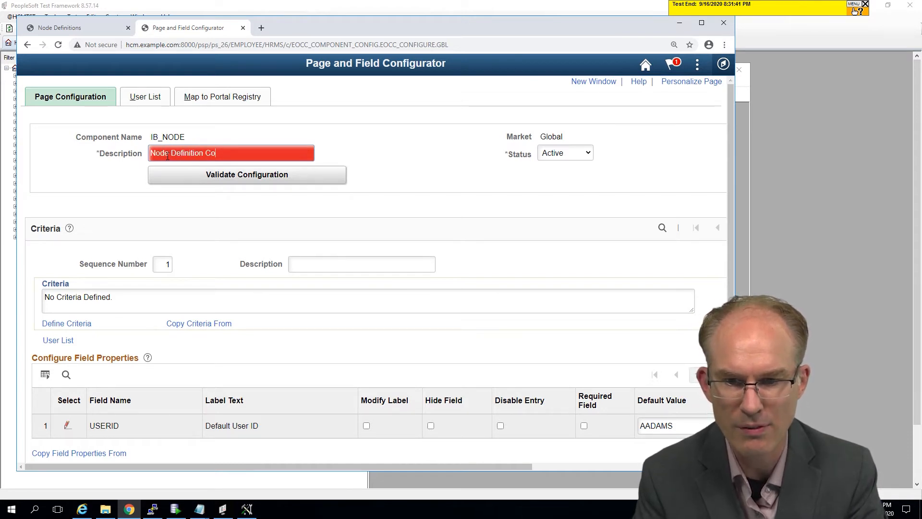
{"action": "scroll", "coordinate": [149, 217], "scroll_direction": "down", "scroll_amount": 3}
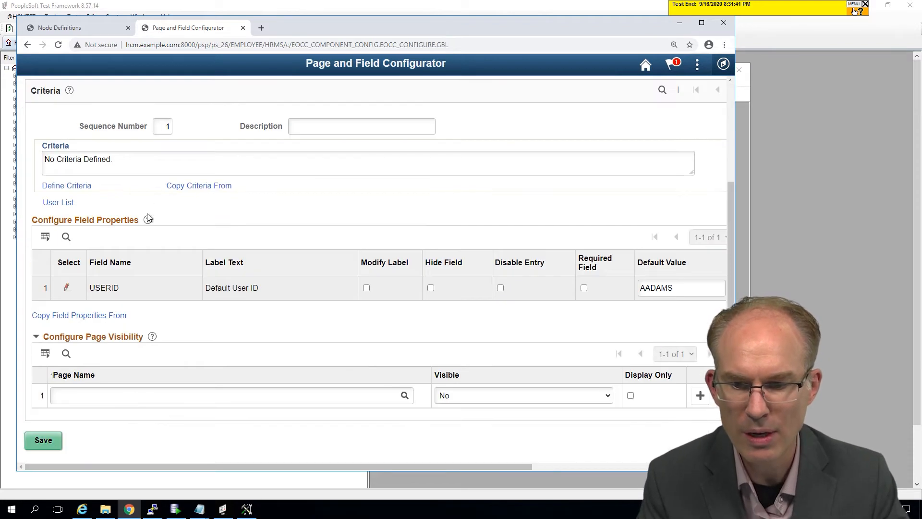
{"action": "left_click", "coordinate": [48, 439]}
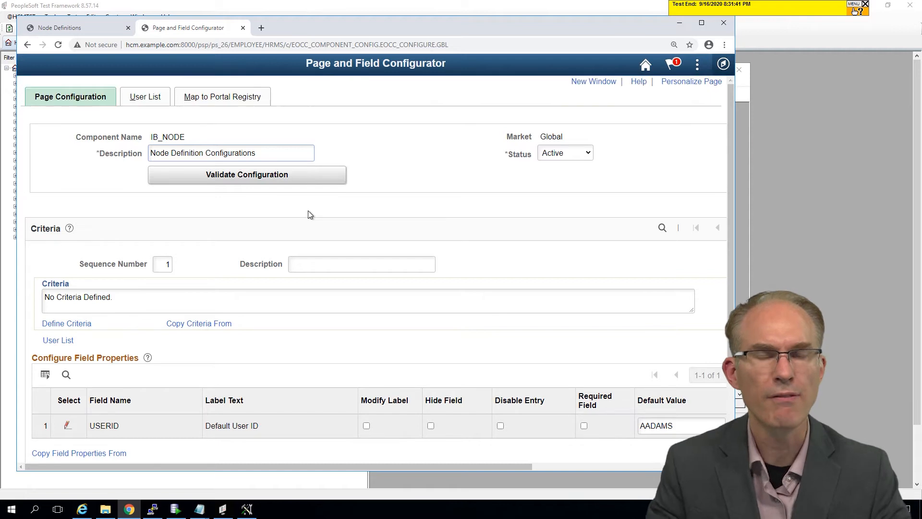
Step: Review the saved configuration's description, component name, criteria, field properties and page visibility settings
{"action": "double_click", "coordinate": [234, 157]}
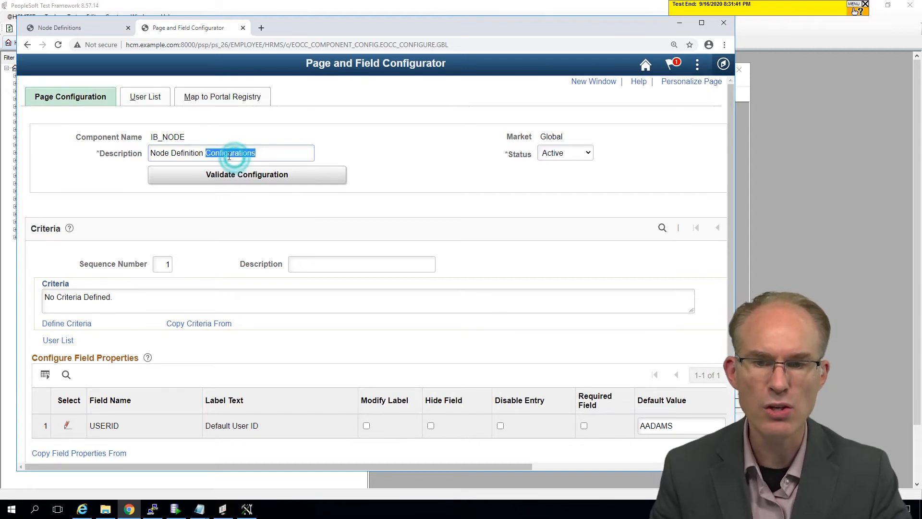
{"action": "left_click", "coordinate": [181, 154]}
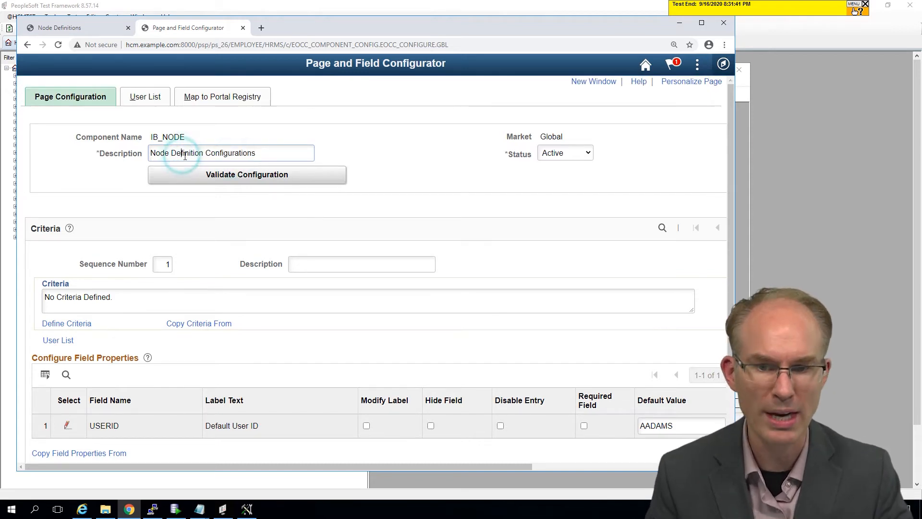
{"action": "triple_click", "coordinate": [263, 154]}
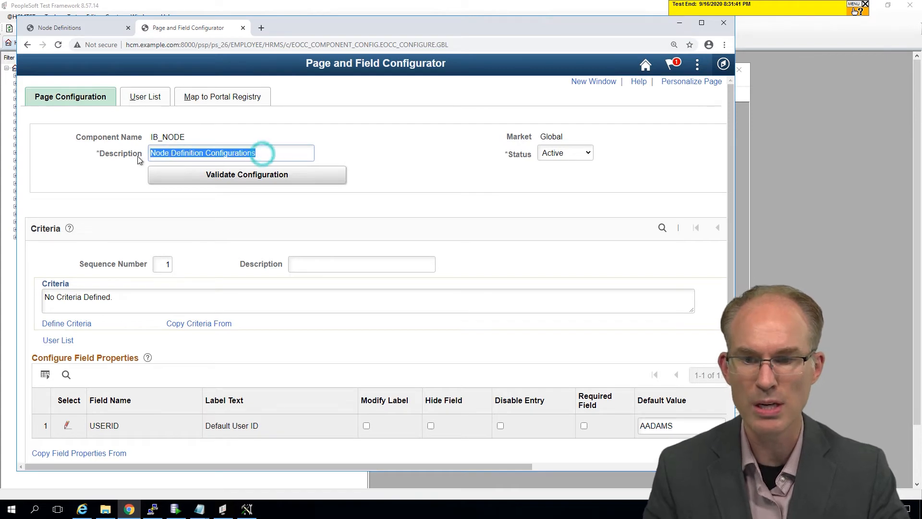
{"action": "scroll", "coordinate": [255, 222], "scroll_direction": "down", "scroll_amount": 3}
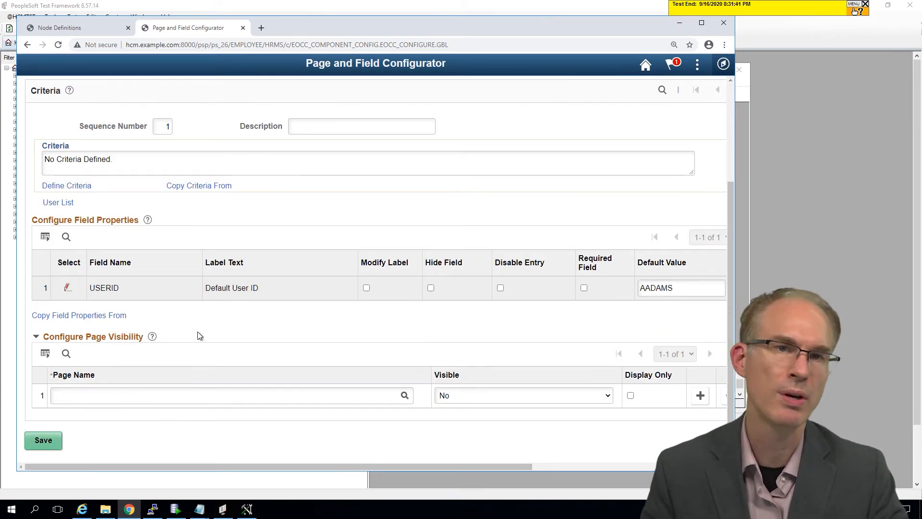
{"action": "scroll", "coordinate": [197, 336], "scroll_direction": "up", "scroll_amount": 3}
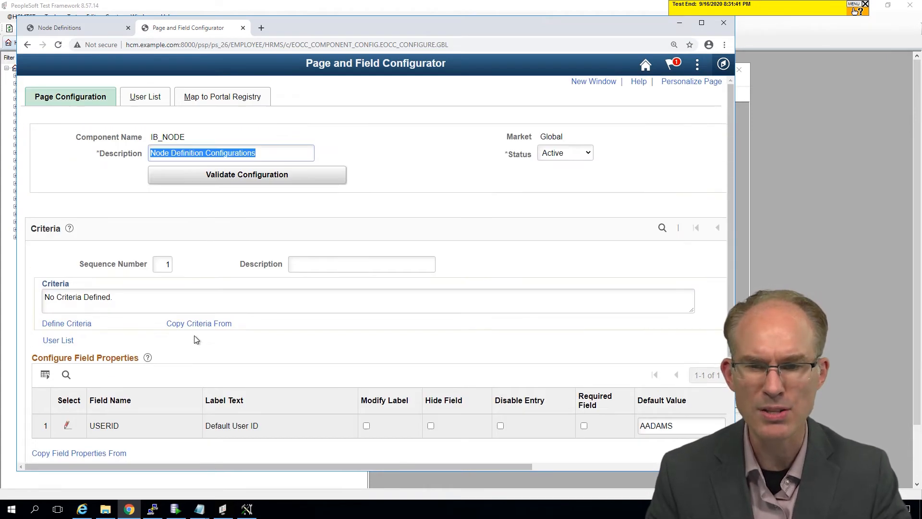
{"action": "double_click", "coordinate": [167, 137]}
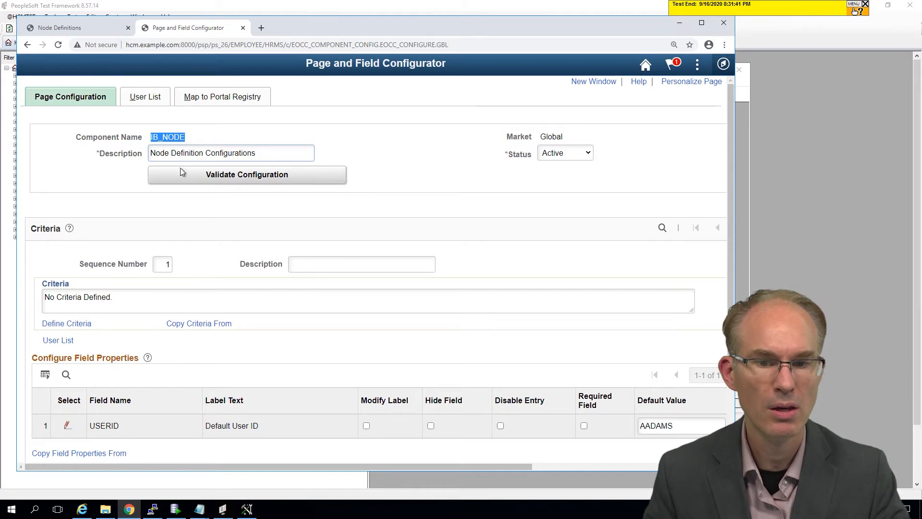
{"action": "scroll", "coordinate": [175, 298], "scroll_direction": "down", "scroll_amount": 3}
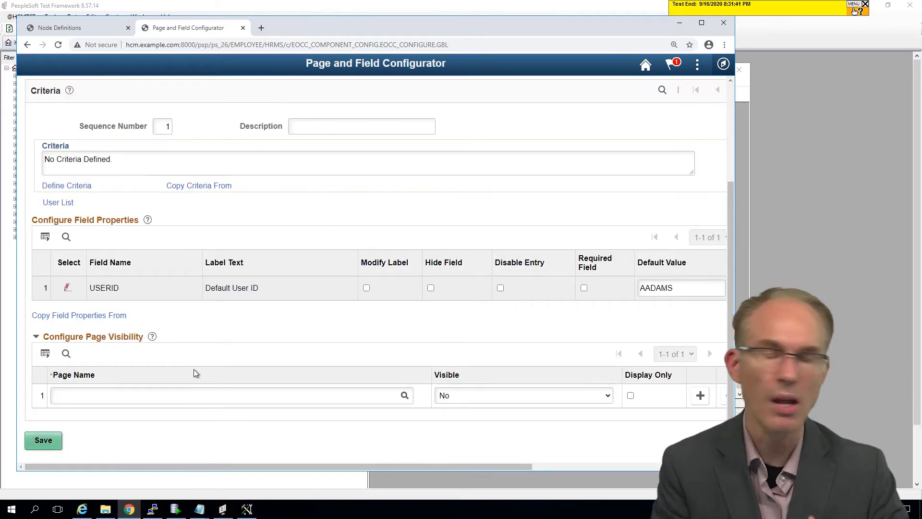
{"action": "scroll", "coordinate": [274, 353], "scroll_direction": "up", "scroll_amount": 3}
{"action": "double_click", "coordinate": [216, 149]}
{"action": "scroll", "coordinate": [145, 358], "scroll_direction": "down", "scroll_amount": 2}
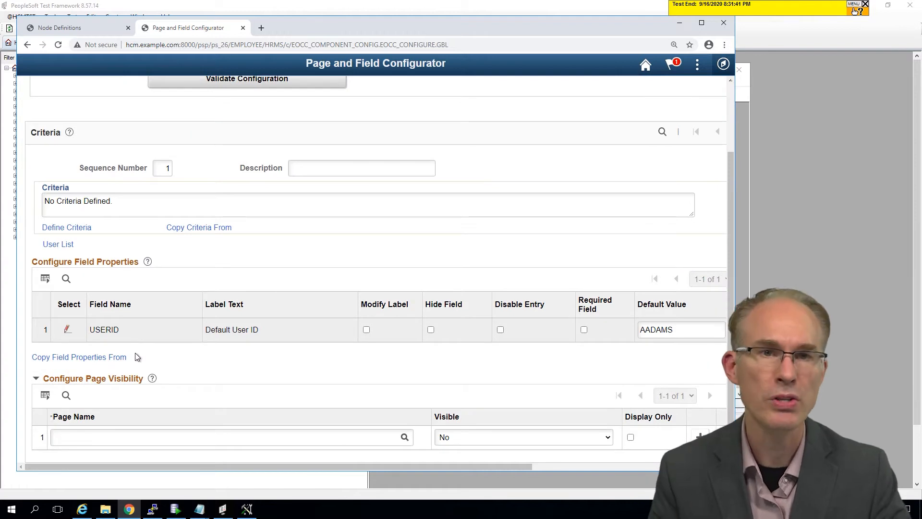
{"action": "scroll", "coordinate": [144, 341], "scroll_direction": "up", "scroll_amount": 2}
{"action": "double_click", "coordinate": [200, 153]}
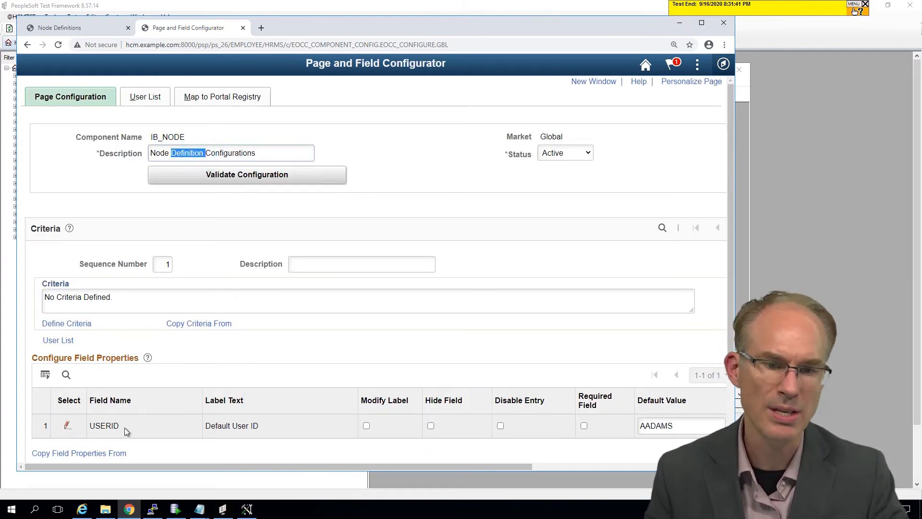
{"action": "scroll", "coordinate": [439, 419], "scroll_direction": "down", "scroll_amount": 1}
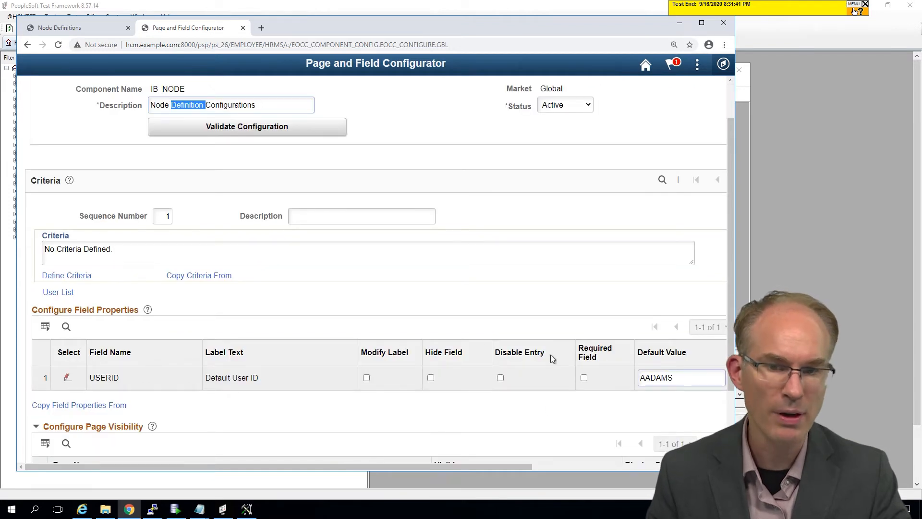
{"action": "scroll", "coordinate": [195, 274], "scroll_direction": "up", "scroll_amount": 1}
{"action": "triple_click", "coordinate": [262, 152]}
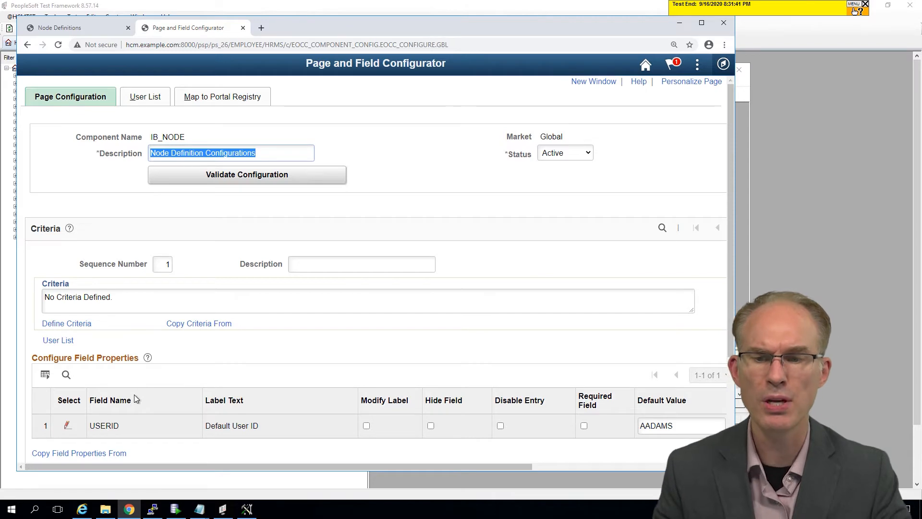
{"action": "scroll", "coordinate": [134, 396], "scroll_direction": "down", "scroll_amount": 3}
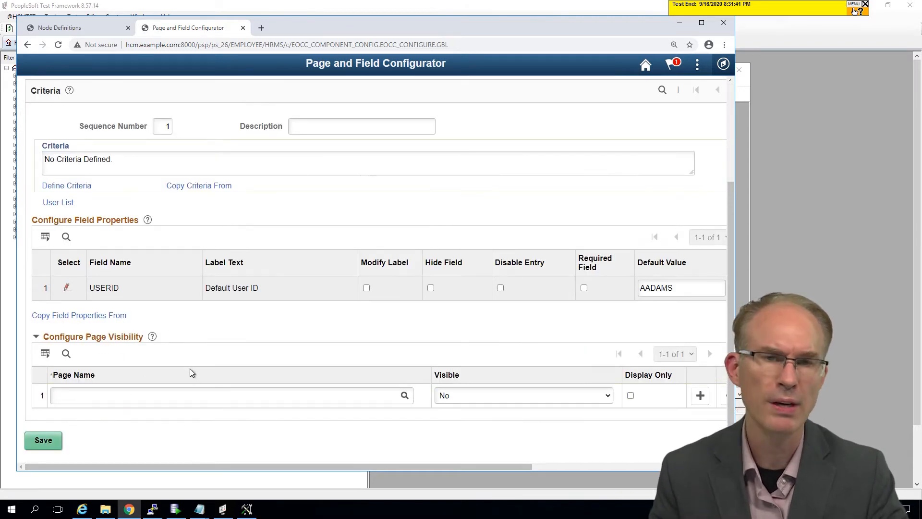
{"action": "scroll", "coordinate": [188, 367], "scroll_direction": "up", "scroll_amount": 3}
{"action": "left_click", "coordinate": [238, 154]}
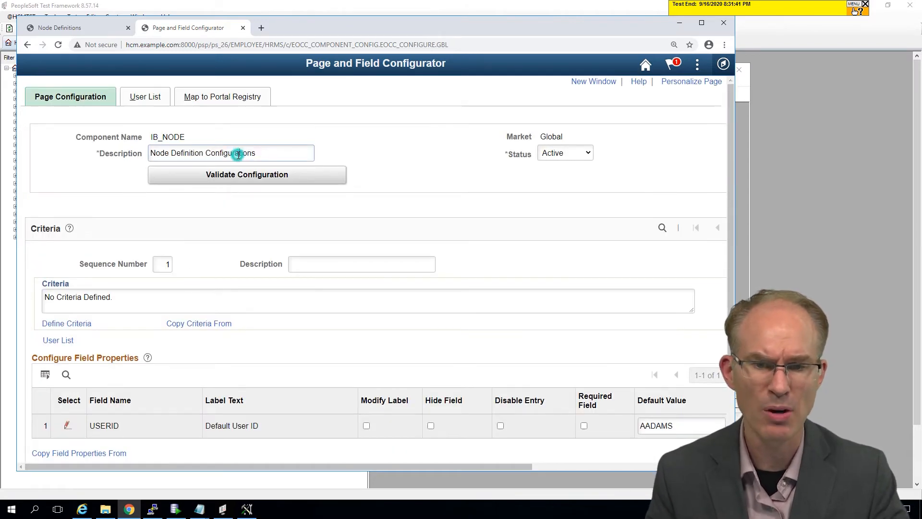
{"action": "double_click", "coordinate": [238, 154]}
{"action": "left_click", "coordinate": [262, 153]}
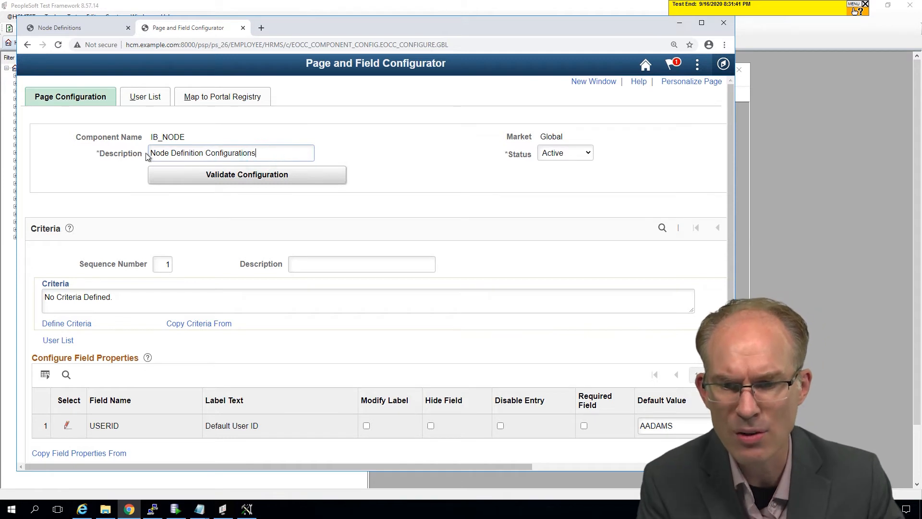
{"action": "left_click_drag", "start_coordinate": [149, 152], "coordinate": [362, 163]}
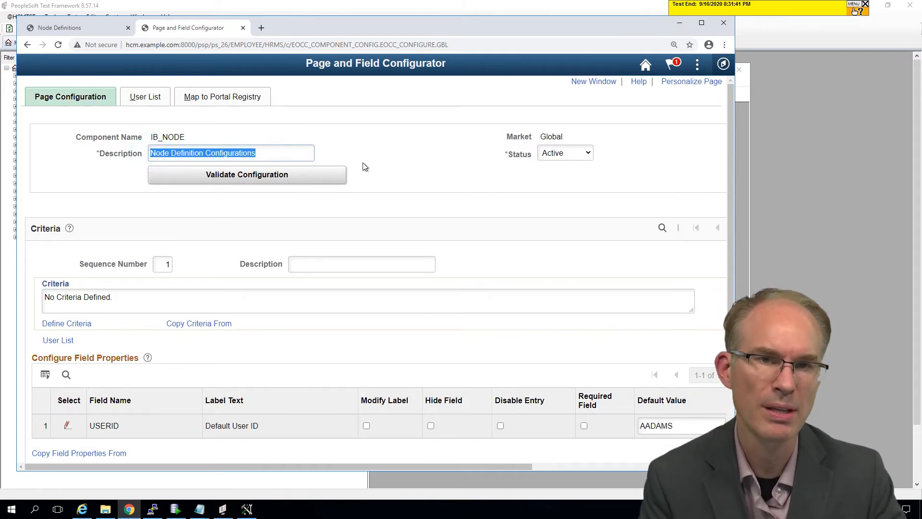
Step: Map the configuration to both EMPLOYEE portal registry entries, Integration Setup > Nodes and Portal > Node Definitions, and apply it
{"action": "left_click", "coordinate": [237, 99]}
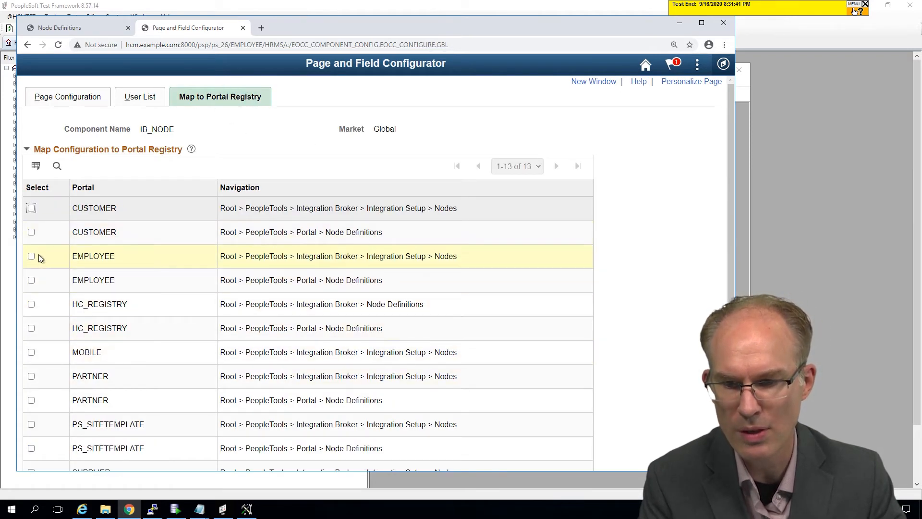
{"action": "left_click", "coordinate": [32, 280]}
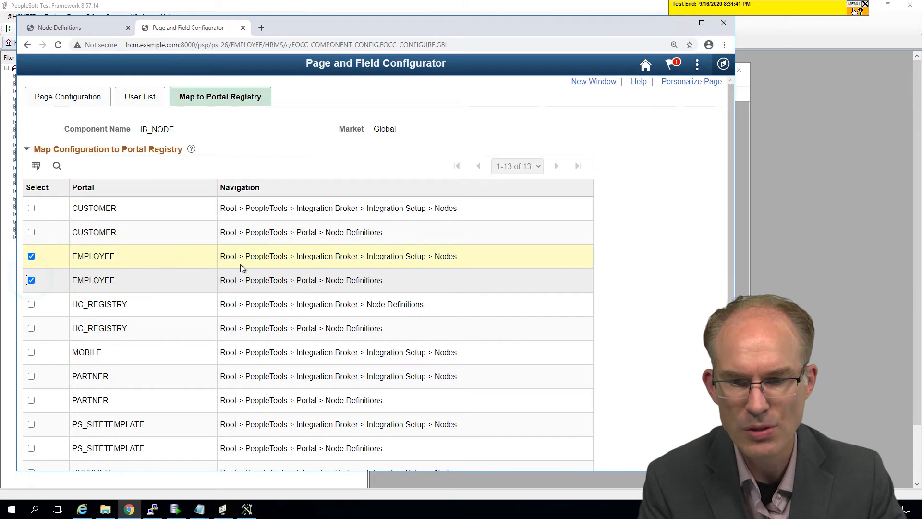
{"action": "scroll", "coordinate": [268, 298], "scroll_direction": "down", "scroll_amount": 3}
{"action": "scroll", "coordinate": [264, 298], "scroll_direction": "up", "scroll_amount": 3}
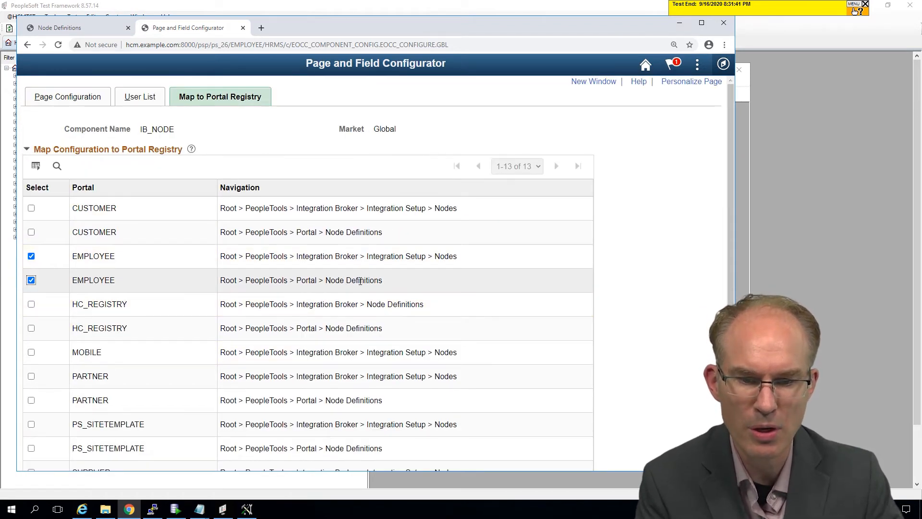
{"action": "scroll", "coordinate": [309, 293], "scroll_direction": "down", "scroll_amount": 3}
{"action": "left_click", "coordinate": [106, 414]}
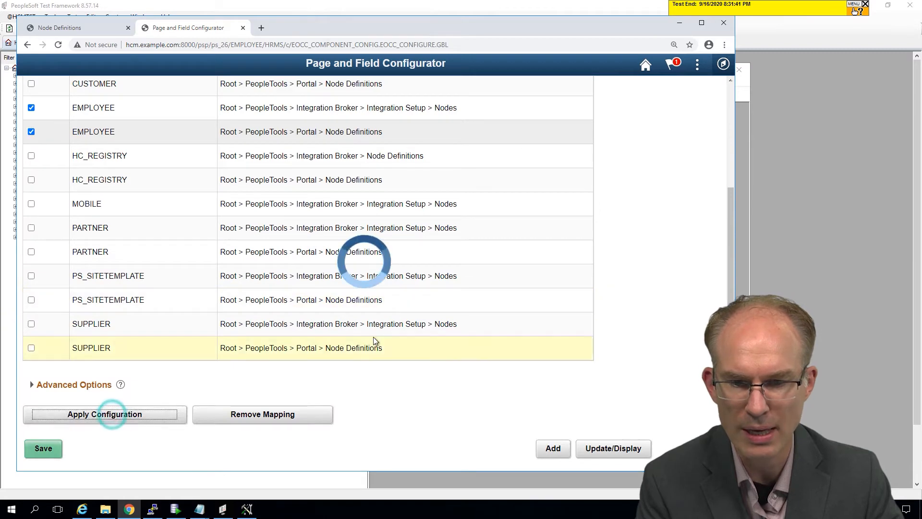
{"action": "left_click", "coordinate": [378, 272]}
Step: Return to Node Definitions, reload its search page and add a new node named test123 to check the default value
{"action": "left_click", "coordinate": [76, 28]}
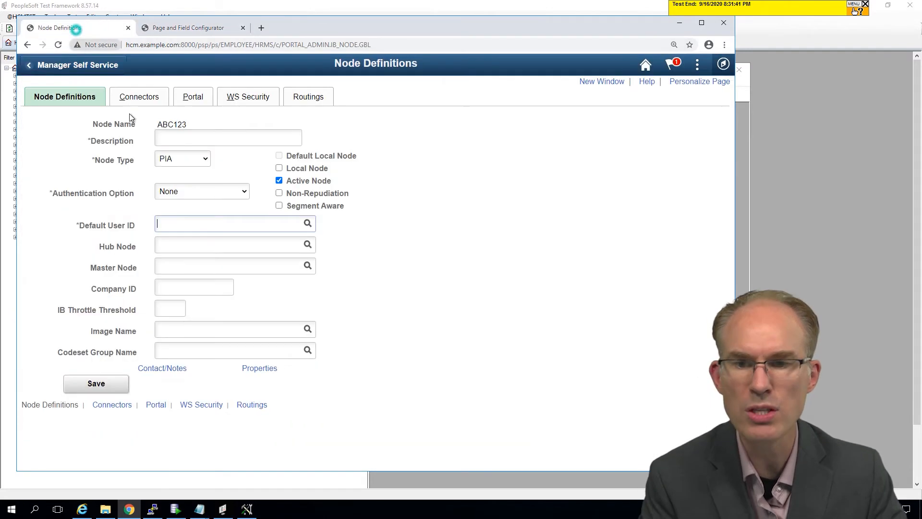
{"action": "left_click", "coordinate": [460, 200]}
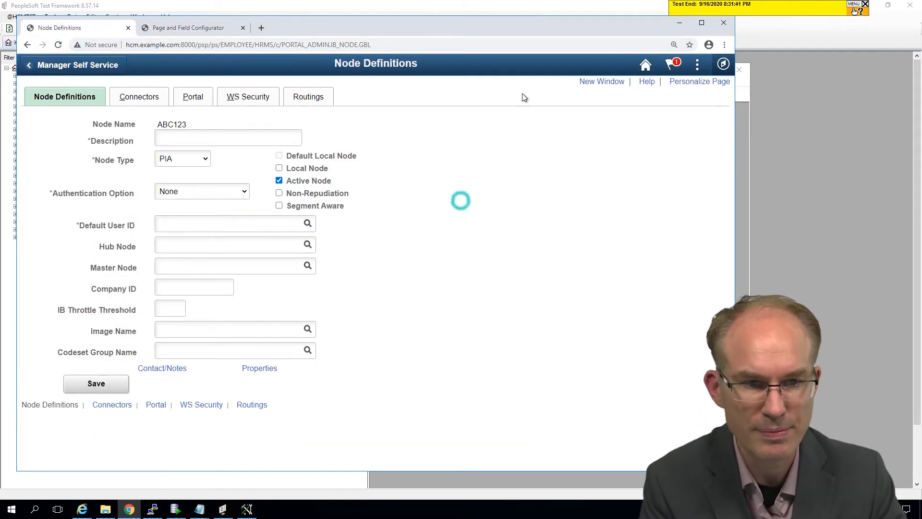
{"action": "left_click", "coordinate": [262, 46]}
{"action": "key", "text": "Return"}
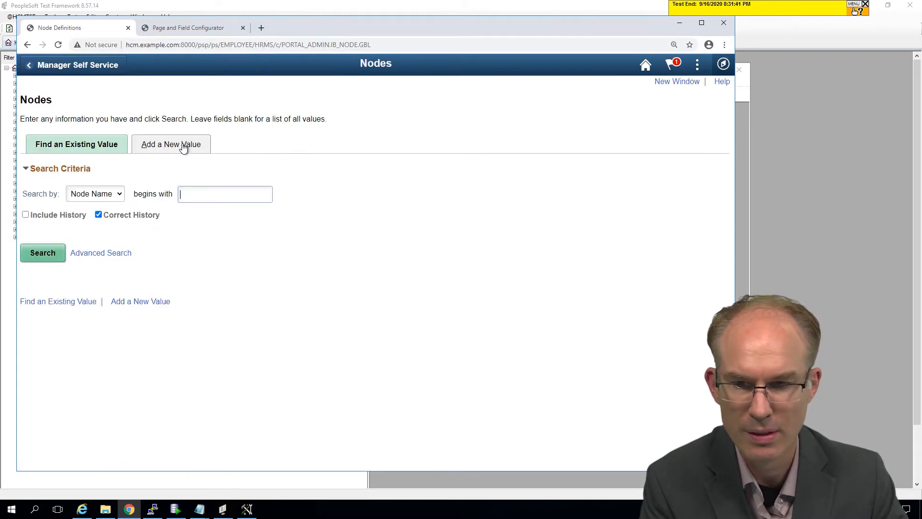
{"action": "left_click", "coordinate": [183, 144]}
{"action": "type", "text": "test123"}
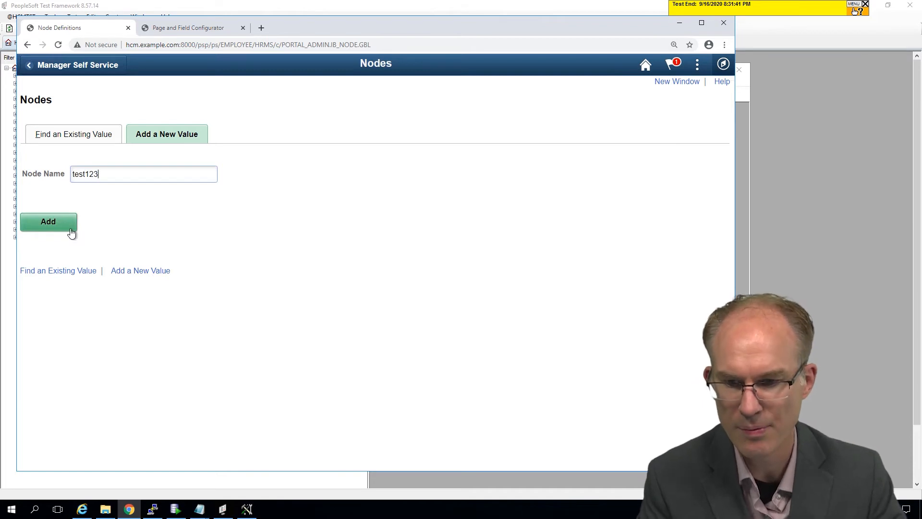
{"action": "left_click", "coordinate": [62, 223]}
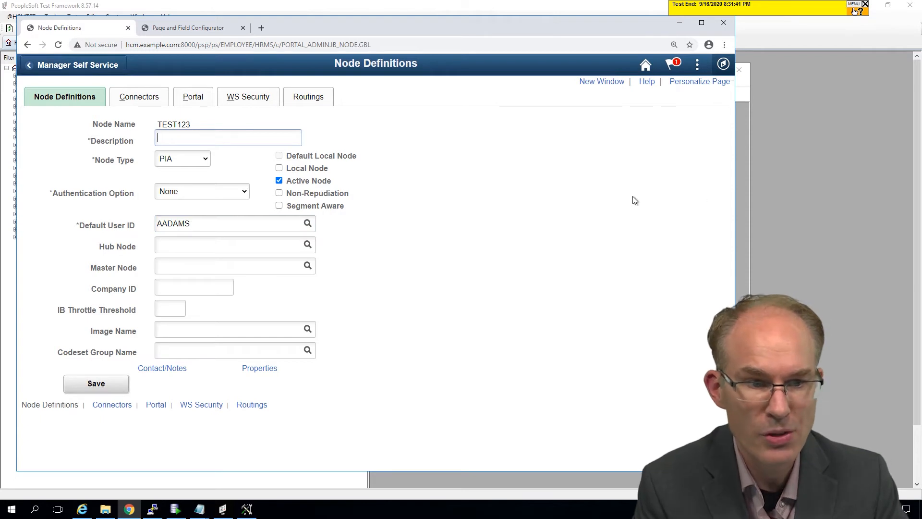
Step: Switch to PeopleSoft Test Framework, create a new test under Home and open the Test Recorder on the PeopleSoft sign-in page
{"action": "left_click", "coordinate": [756, 145]}
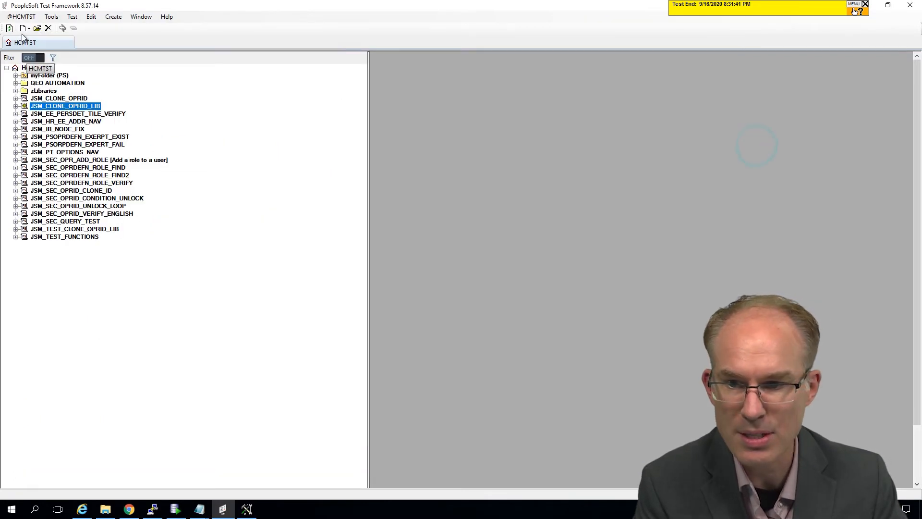
{"action": "right_click", "coordinate": [38, 69]}
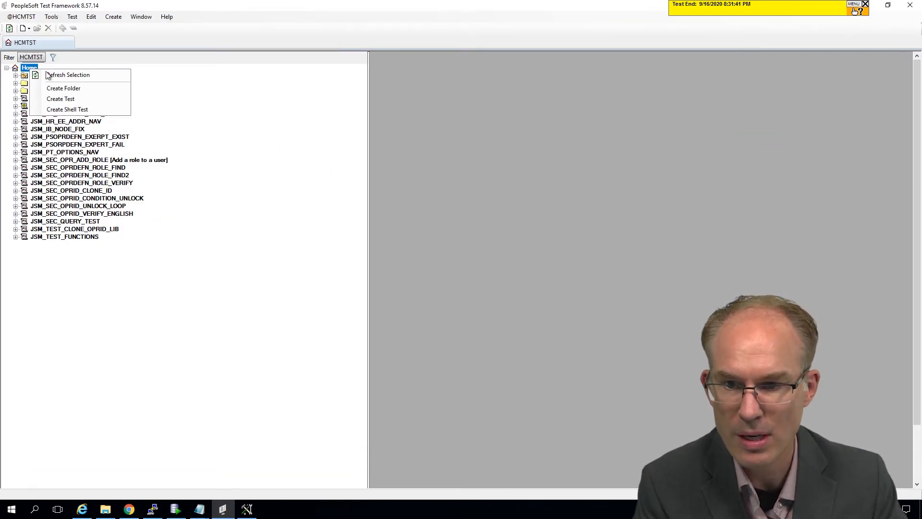
{"action": "left_click", "coordinate": [58, 99]}
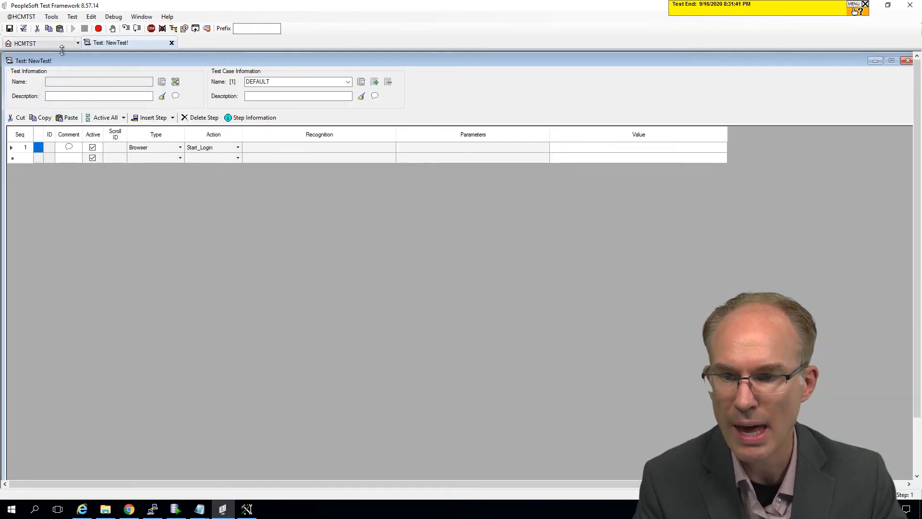
{"action": "left_click", "coordinate": [99, 29]}
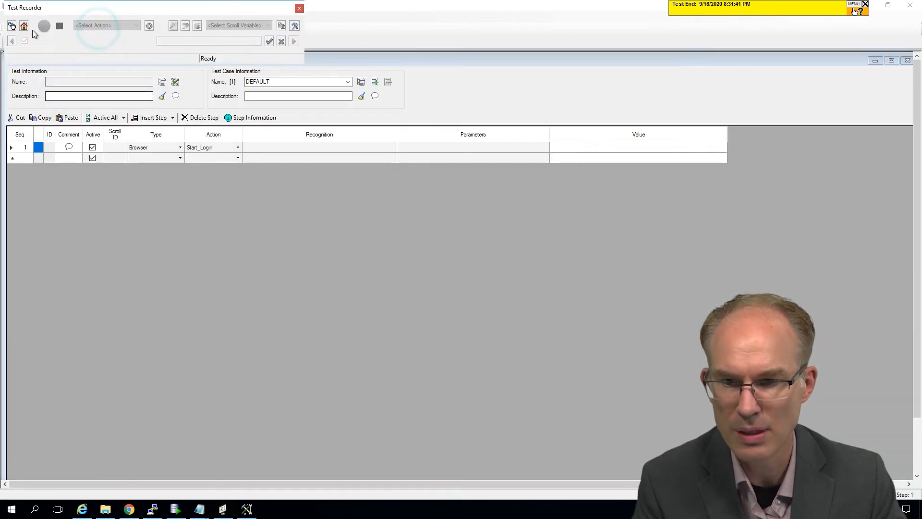
{"action": "left_click", "coordinate": [24, 27]}
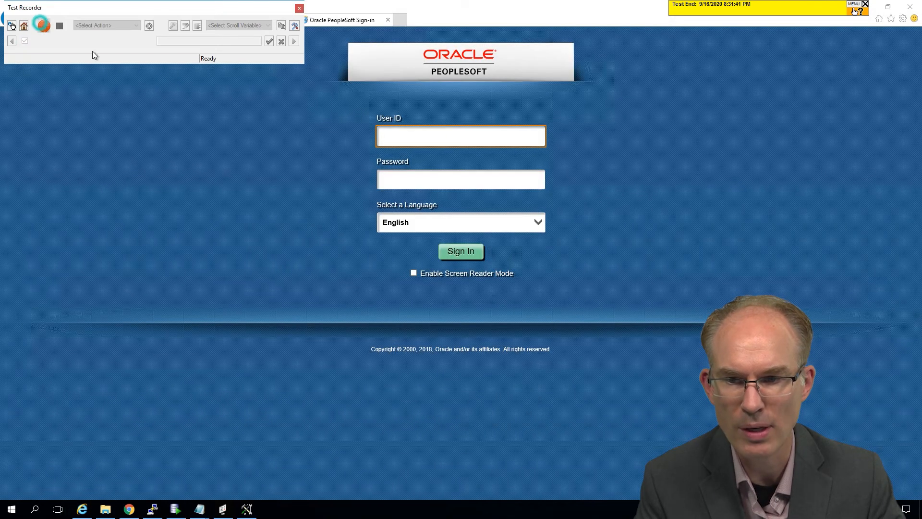
Step: Record signing in to PeopleSoft by entering the user ID and the account password
{"action": "left_click", "coordinate": [407, 132]}
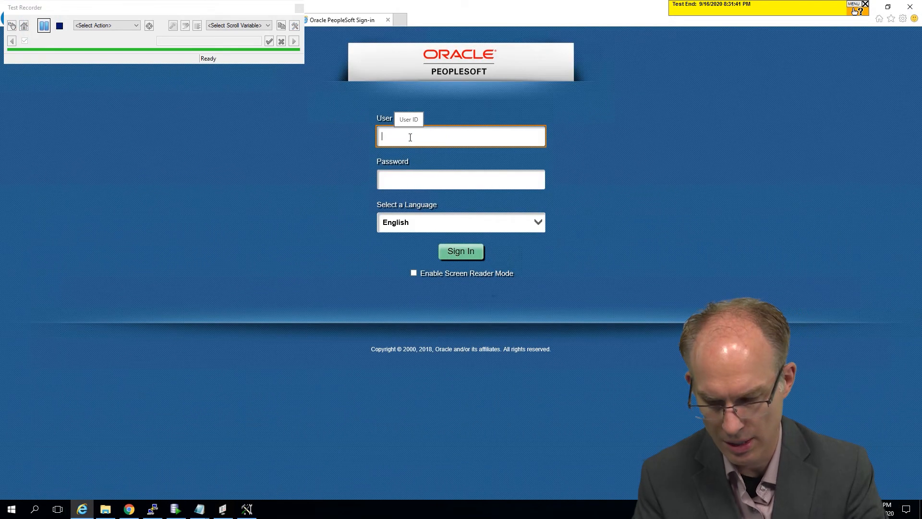
{"action": "type", "text": "PS"}
{"action": "key", "text": "Tab"}
{"action": "type", "text": "PS"}
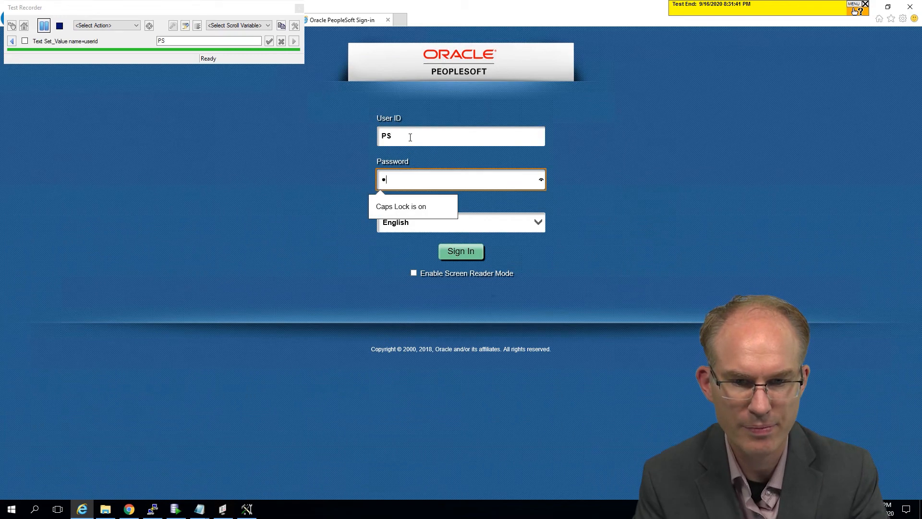
{"action": "key", "text": "Tab"}
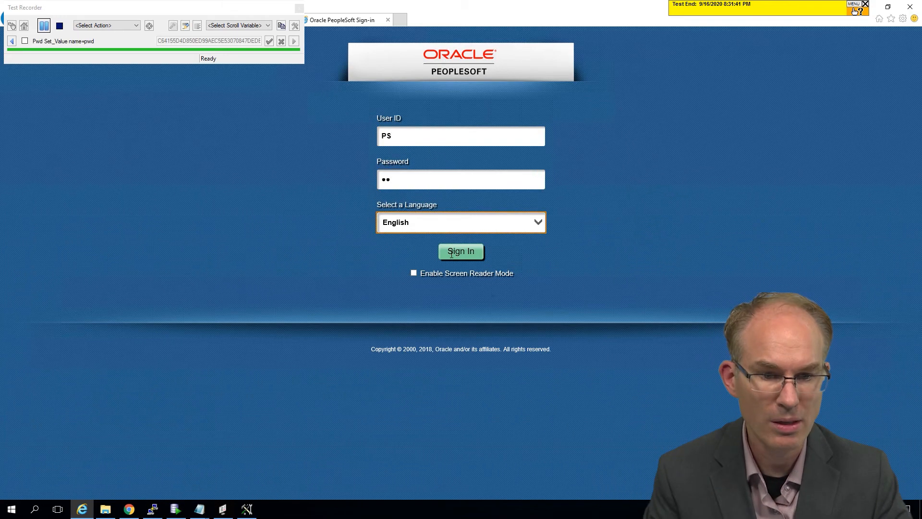
{"action": "left_click", "coordinate": [451, 255]}
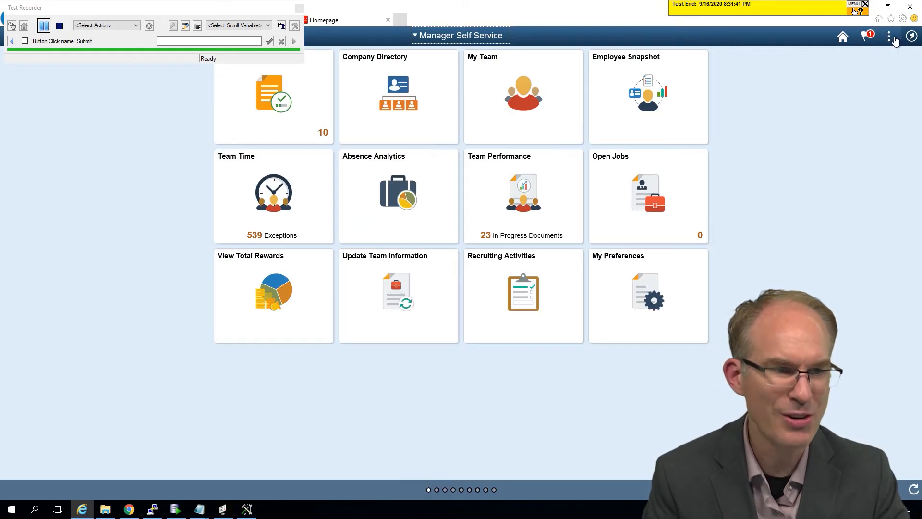
Step: Record the navigation through Navigator to PeopleTools > Portal > Node Definitions
{"action": "left_click", "coordinate": [909, 41]}
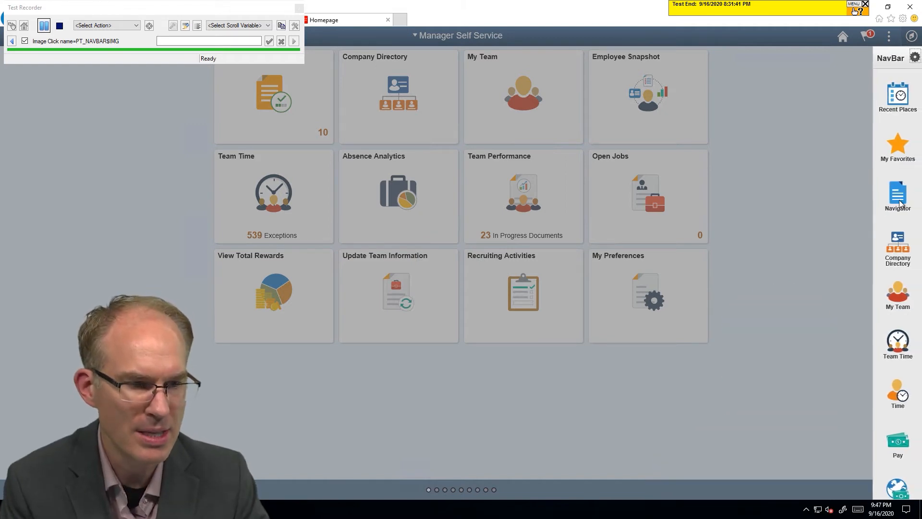
{"action": "left_click", "coordinate": [898, 198]}
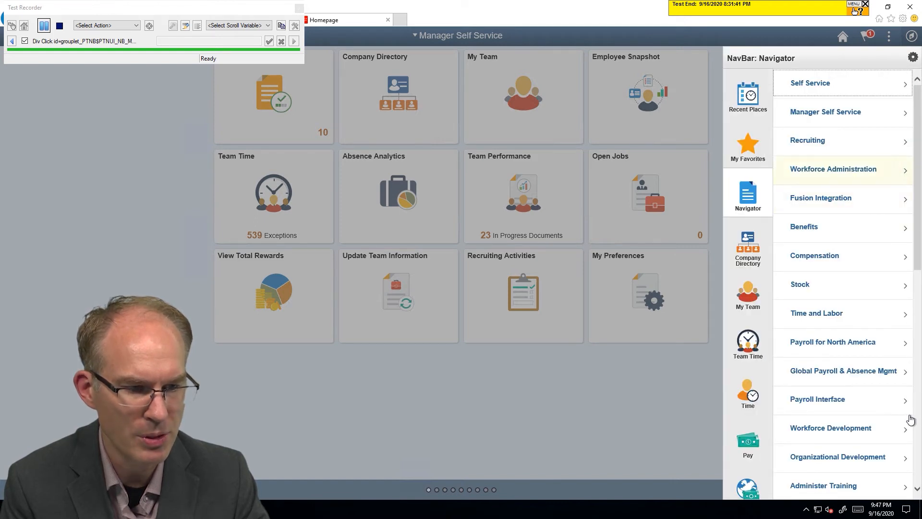
{"action": "left_click", "coordinate": [916, 441]}
{"action": "left_click", "coordinate": [825, 258]}
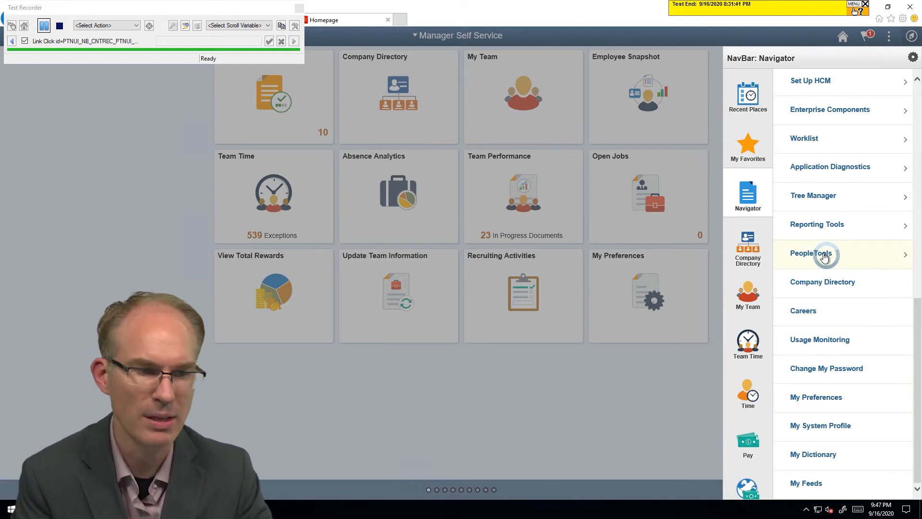
{"action": "left_click", "coordinate": [825, 258]}
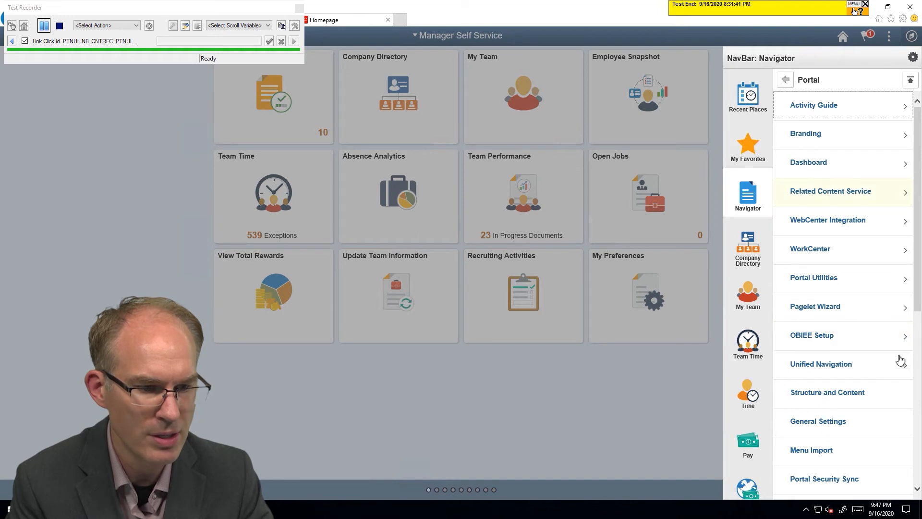
{"action": "scroll", "coordinate": [919, 289], "scroll_direction": "down", "scroll_amount": 3}
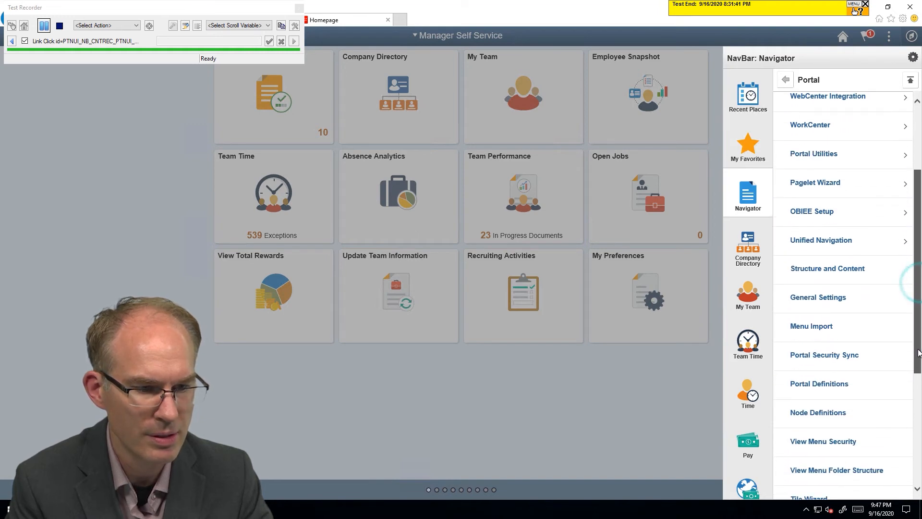
{"action": "left_click", "coordinate": [826, 405]}
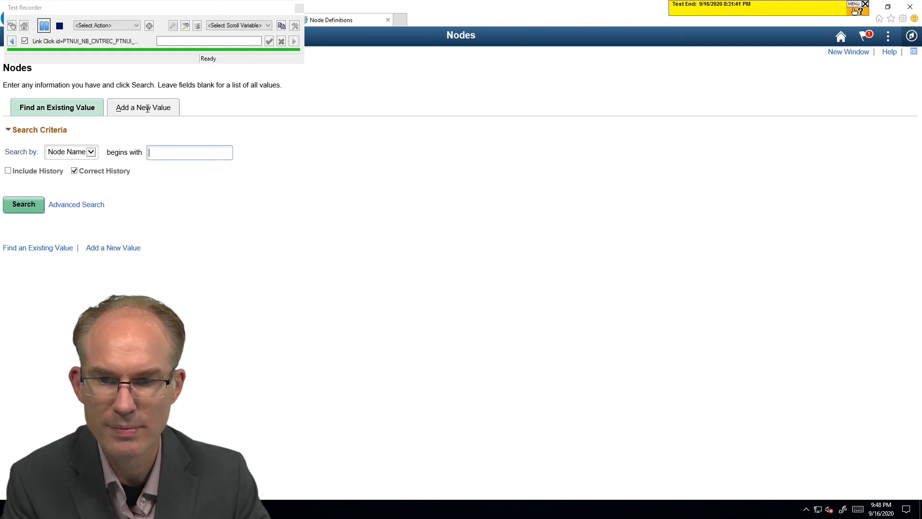
Step: Record adding a new node with the node name TEST123
{"action": "left_click", "coordinate": [147, 108]}
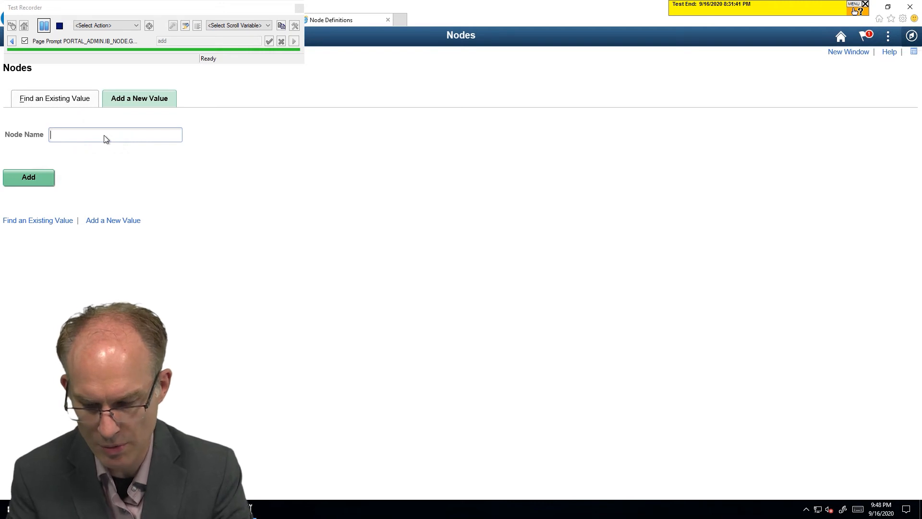
{"action": "type", "text": "TEST123"}
{"action": "left_click", "coordinate": [33, 180]}
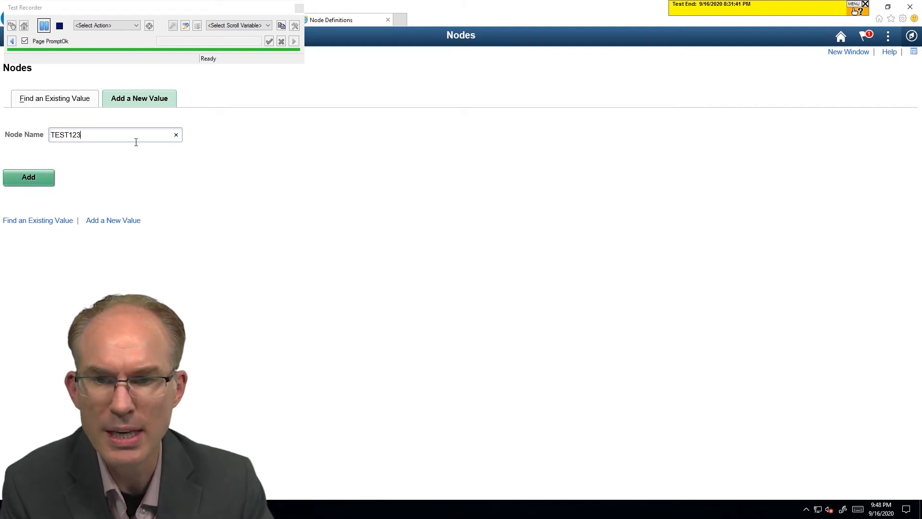
Step: Record a Verify action on the node's Default User ID field and stop the recording
{"action": "left_click", "coordinate": [126, 25]}
{"action": "left_click", "coordinate": [106, 116]}
{"action": "left_click", "coordinate": [149, 25]}
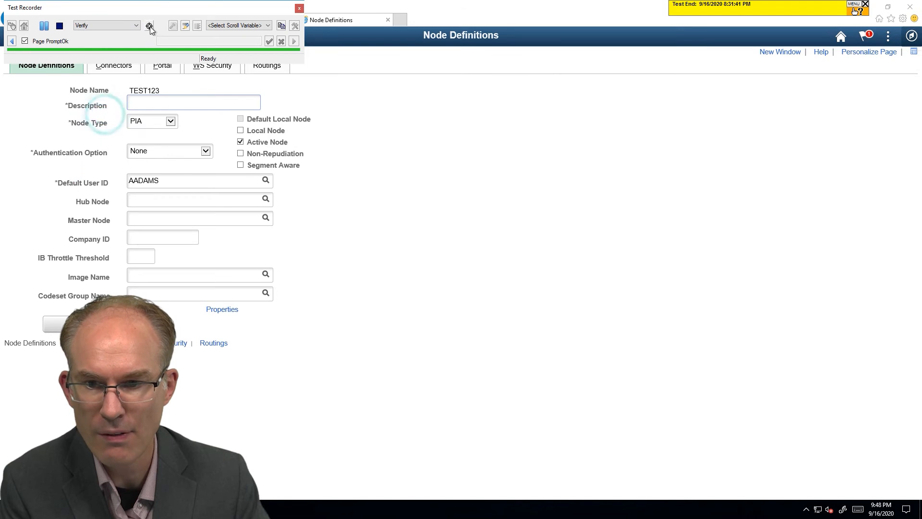
{"action": "left_click", "coordinate": [158, 184]}
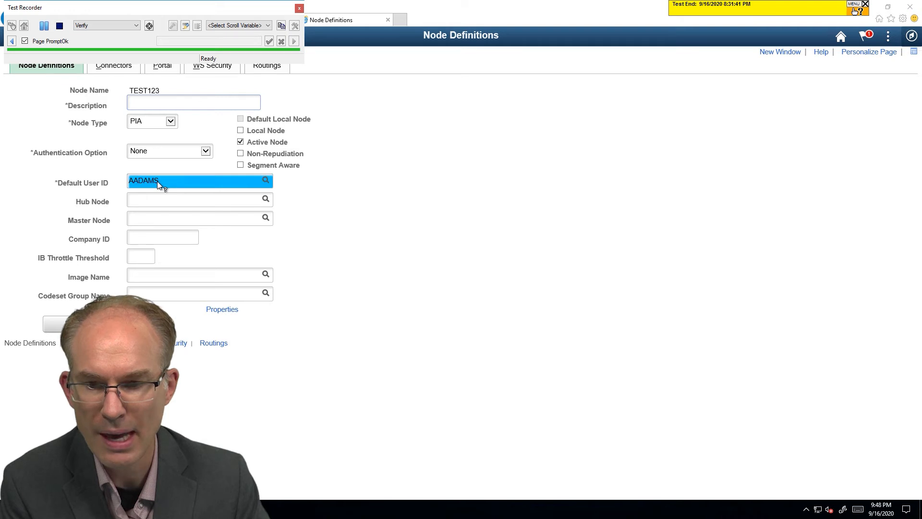
{"action": "left_click", "coordinate": [157, 181]}
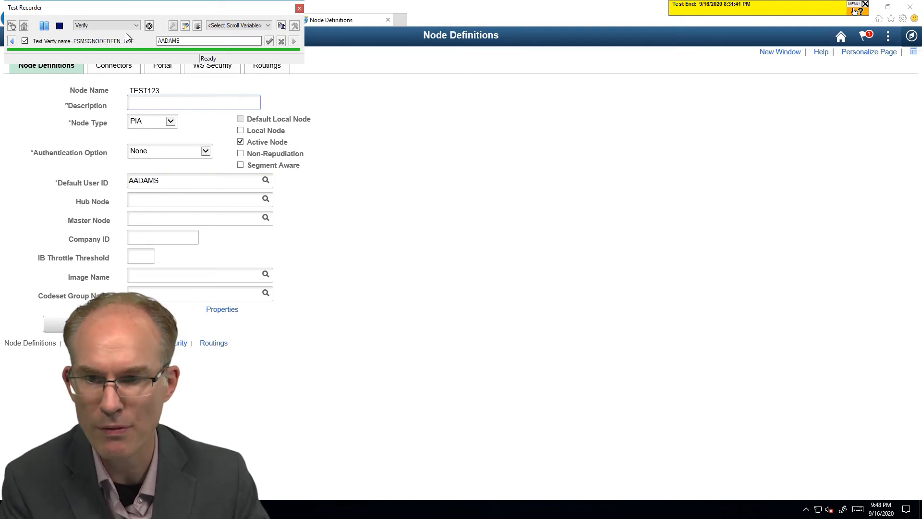
{"action": "left_click", "coordinate": [59, 25]}
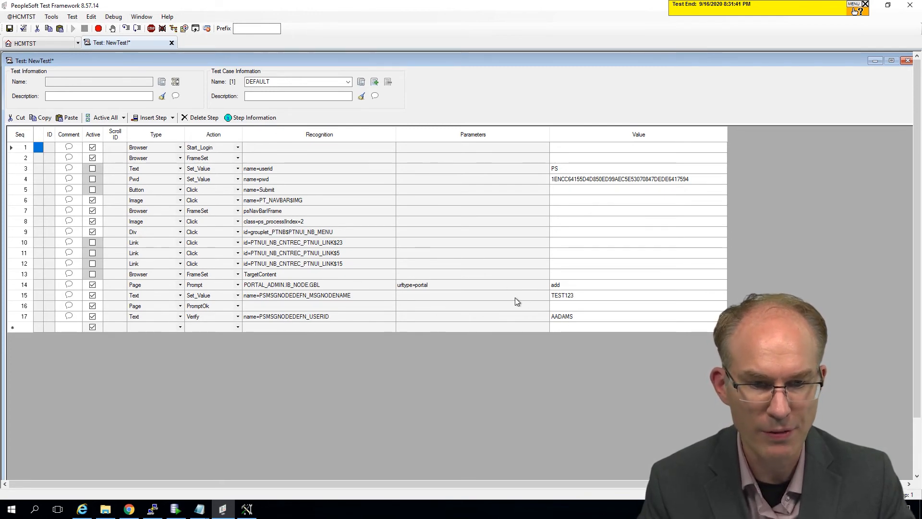
Step: Save the recorded test as JSM_IB_NODES_DEFOPR_VERIFY
{"action": "left_click", "coordinate": [9, 28]}
{"action": "type", "text": "JSM_NODE"}
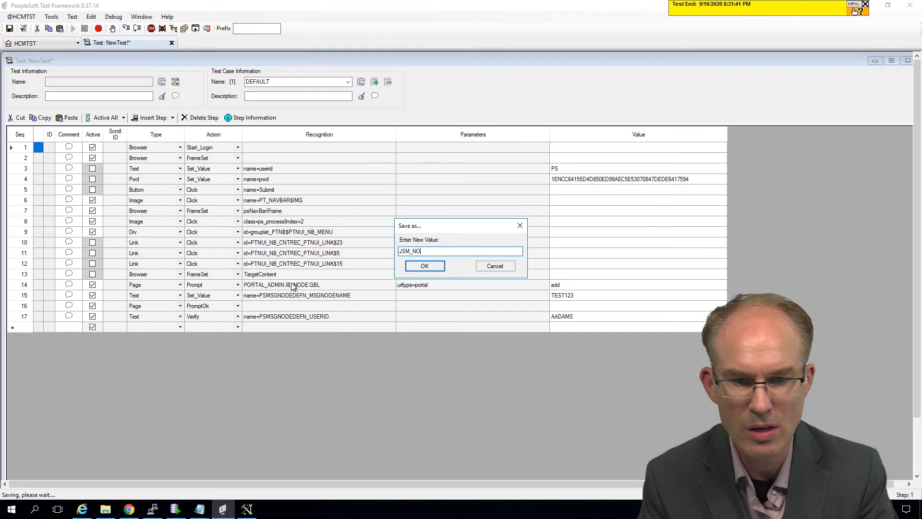
{"action": "key", "text": "BackSpace"}
{"action": "key", "text": "BackSpace"}
{"action": "key", "text": "BackSpace"}
{"action": "key", "text": "BackSpace"}
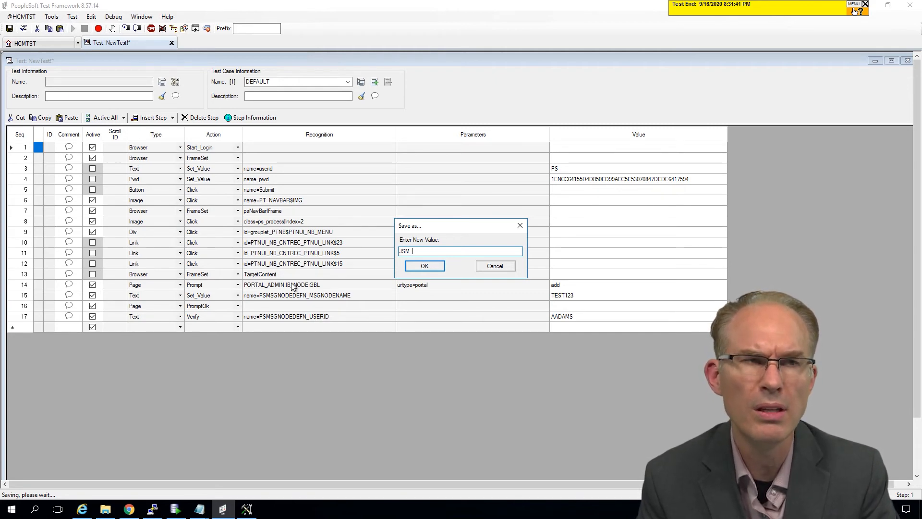
{"action": "type", "text": "IB_"}
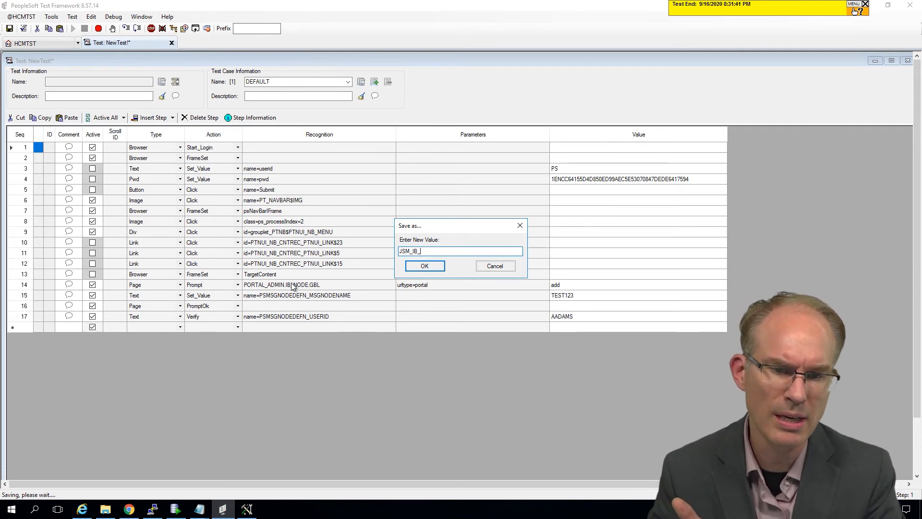
{"action": "type", "text": "NODES"}
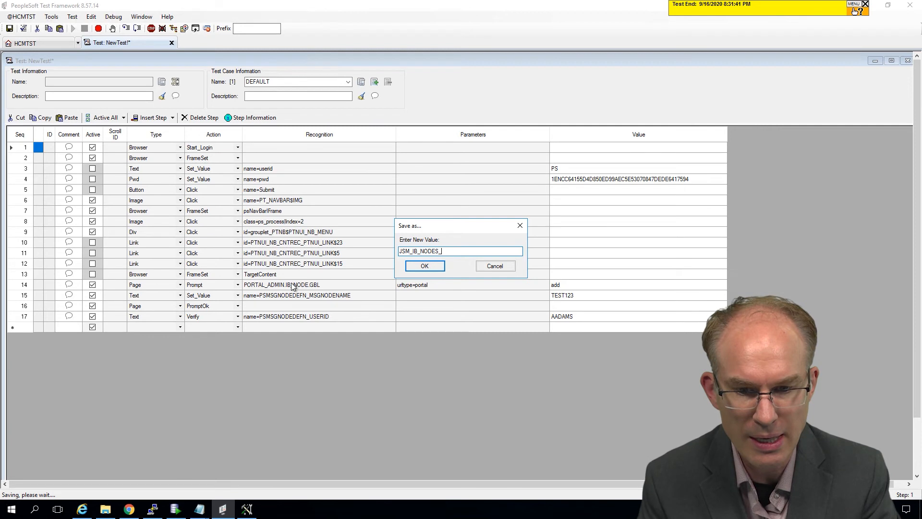
{"action": "type", "text": "_DEFOPR_VERIFY"}
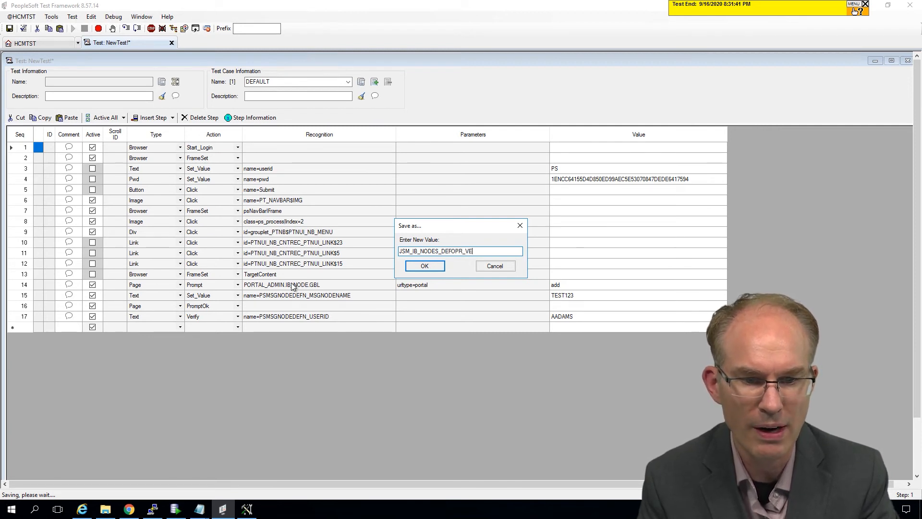
{"action": "left_click", "coordinate": [429, 265]}
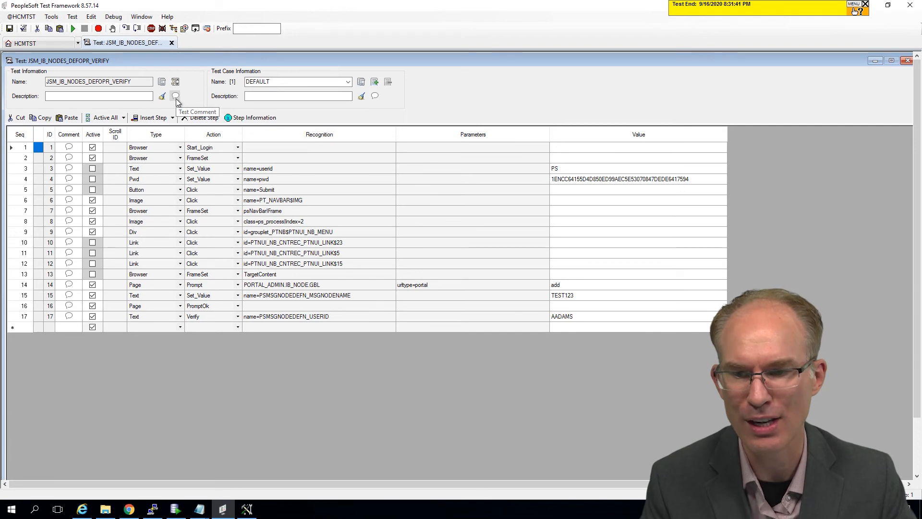
Step: Run the JSM_IB_NODES_DEFOPR_VERIFY test and examine the Default User ID field check in its execution log
{"action": "left_click", "coordinate": [58, 95]}
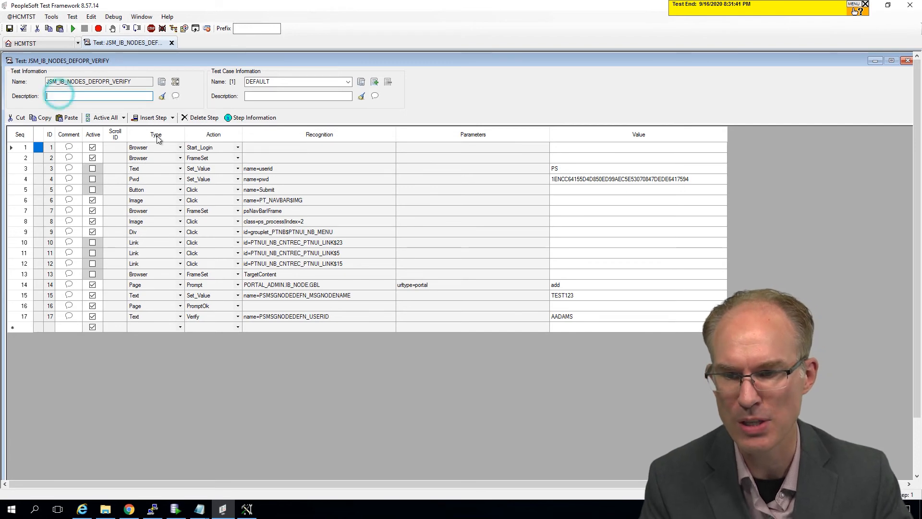
{"action": "left_click", "coordinate": [74, 29]}
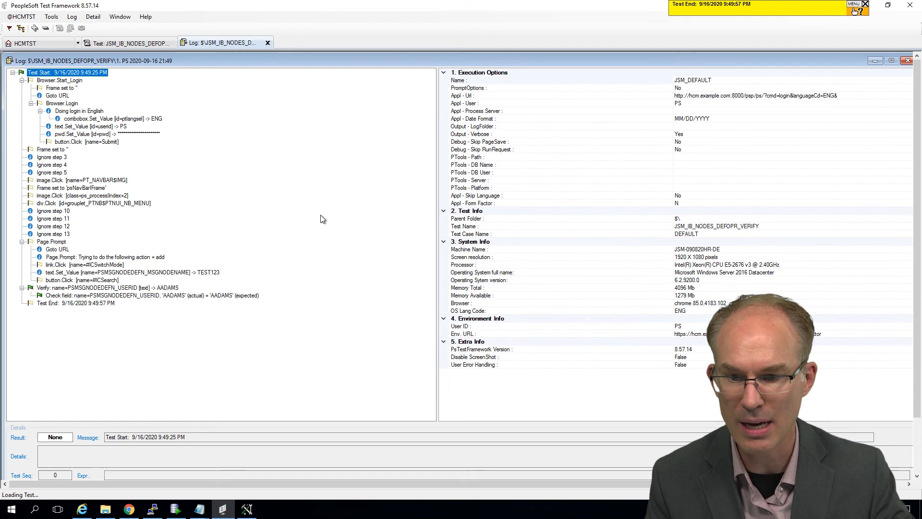
{"action": "left_click", "coordinate": [167, 295]}
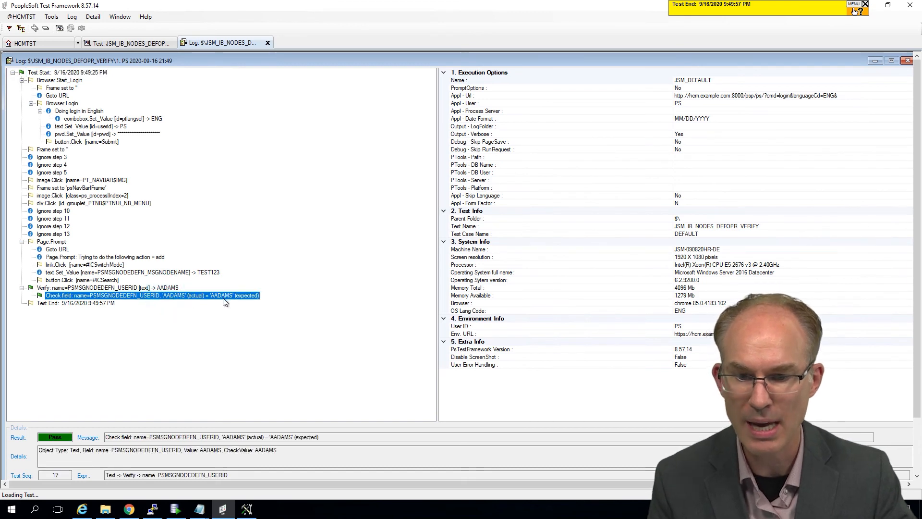